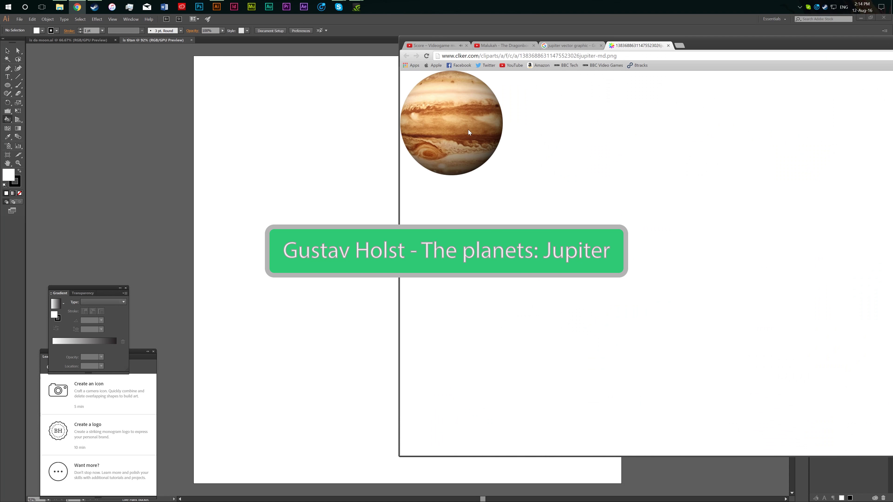
# - Draw a large circle on the artboard with the Ellipse tool
pyautogui.click(469, 129)
pyautogui.click(315, 193)
pyautogui.press('l')
pyautogui.moveTo(309, 138); pyautogui.dragTo(643, 471)
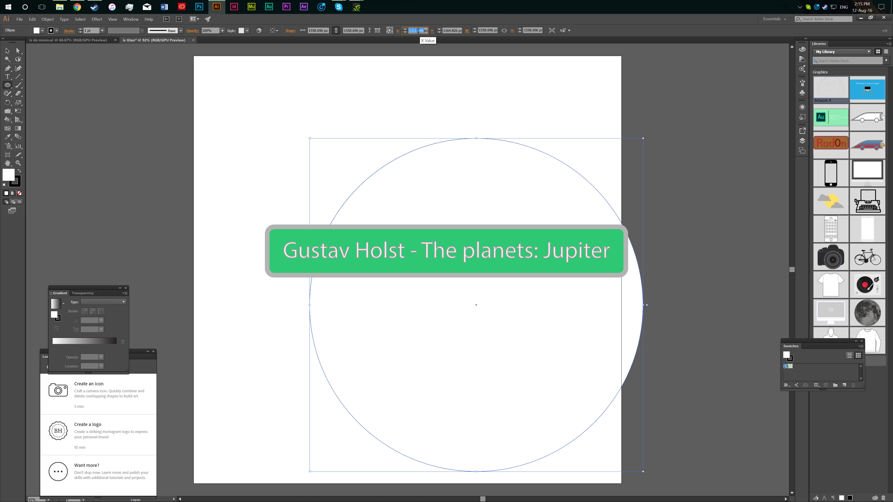
# - Position the circle at X/Y 1000 px and size it to 1500 × 1500 px
pyautogui.write('1500')
pyautogui.press('Return')
pyautogui.write('00')
pyautogui.press('Return')
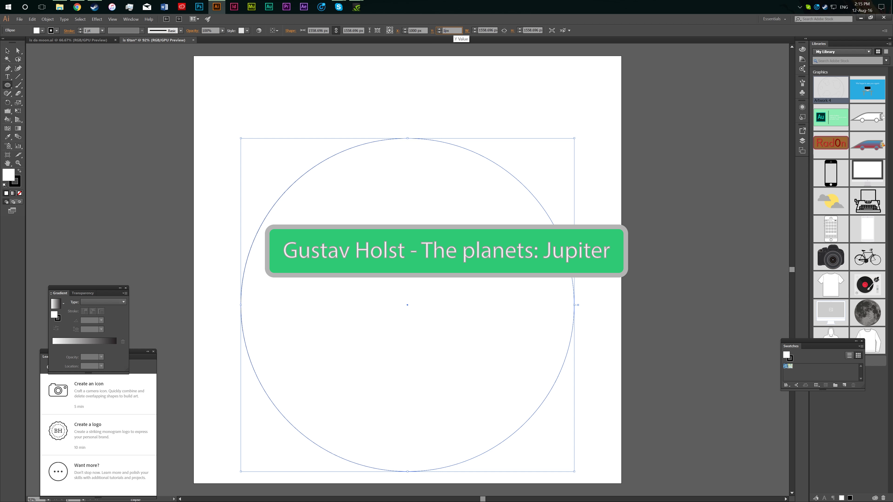
pyautogui.write('000')
pyautogui.press('Return')
pyautogui.click(485, 30)
pyautogui.write('1500')
pyautogui.press('Return')
pyautogui.write('1500')
pyautogui.press('Return')
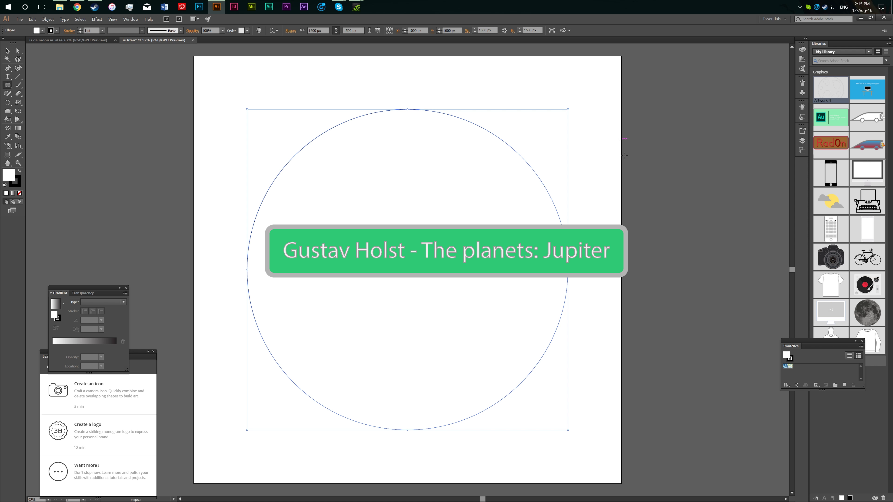
# - Give the circle a light gray 40 pt outline
pyautogui.click(54, 31)
pyautogui.click(88, 69)
pyautogui.click(102, 31)
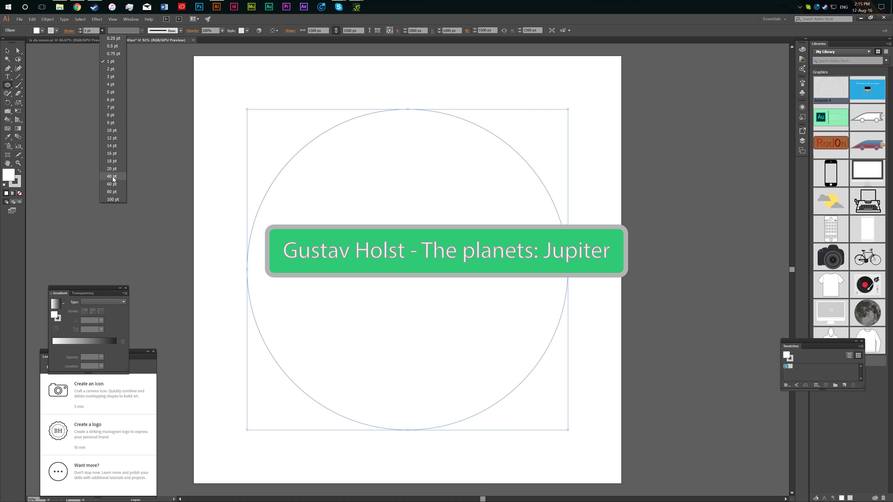
pyautogui.click(113, 154)
# - Check the moon document at actual size, then return to the Jupiter document
pyautogui.click(93, 41)
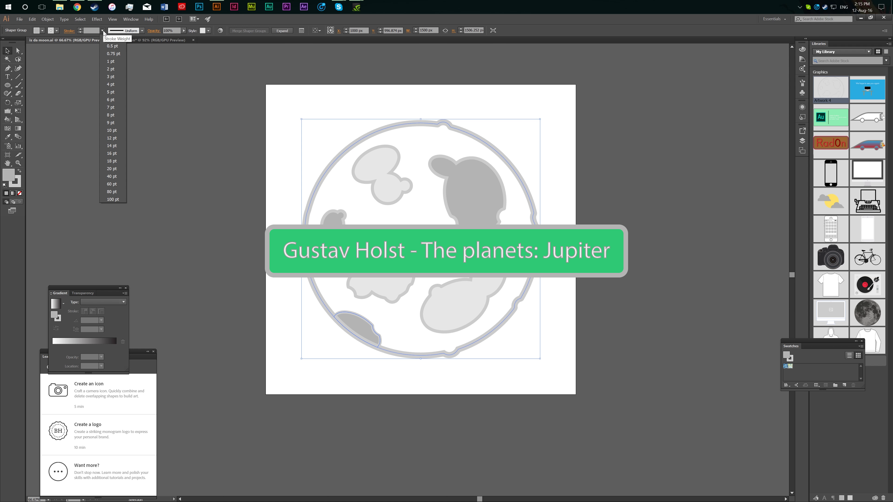
pyautogui.click(143, 41)
pyautogui.click(104, 40)
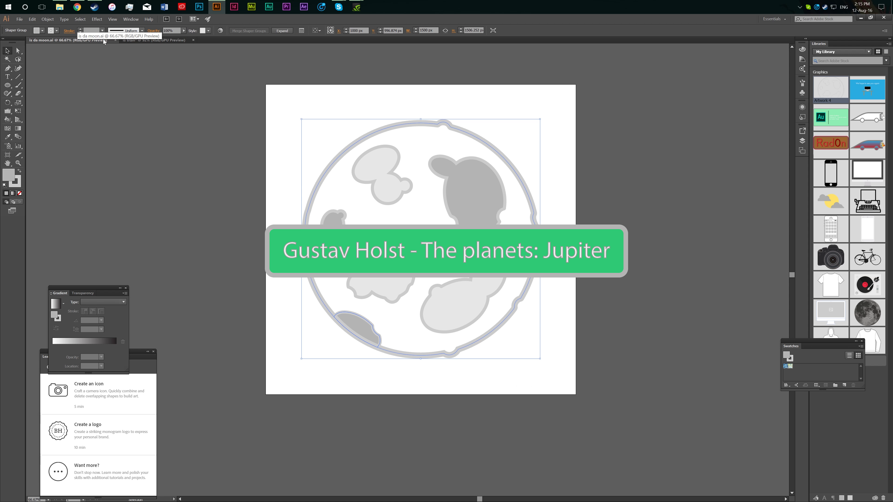
pyautogui.hotkey('ctrl', '1')
pyautogui.click(168, 41)
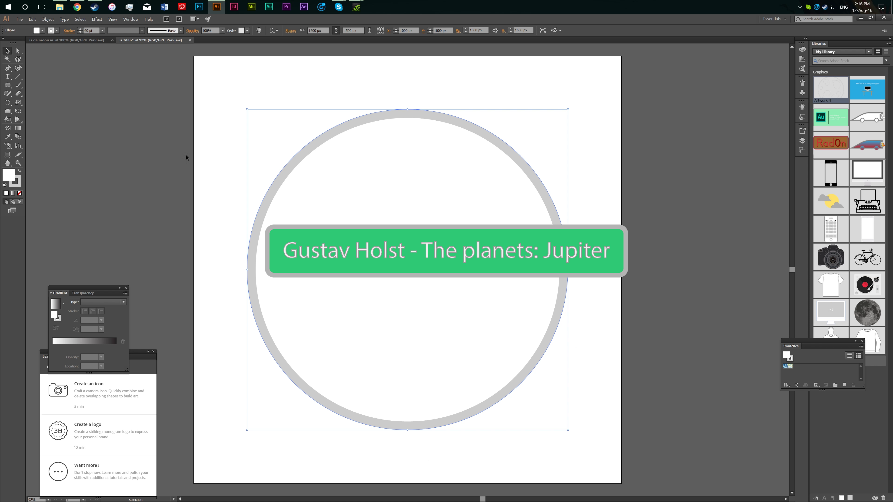
pyautogui.click(587, 164)
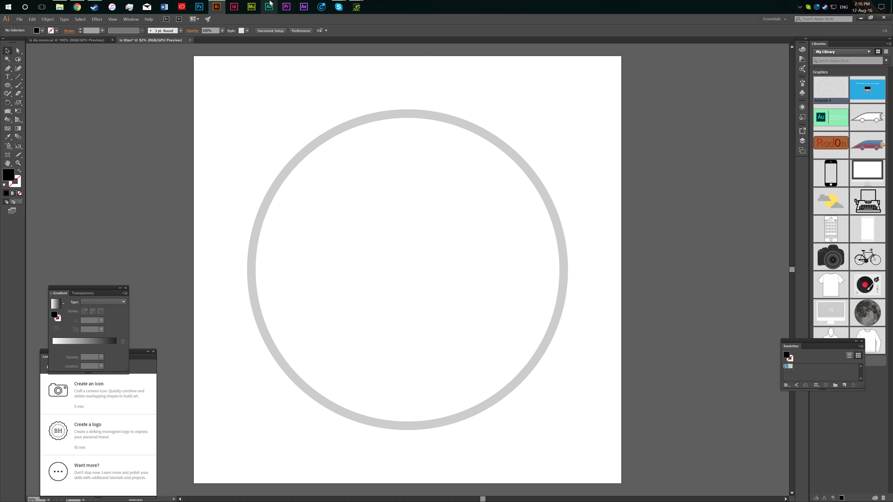
# - Save the Jupiter image from Chrome into Downloads as a PNG
pyautogui.click(78, 7)
pyautogui.rightClick(479, 183)
pyautogui.click(521, 207)
pyautogui.click(431, 135)
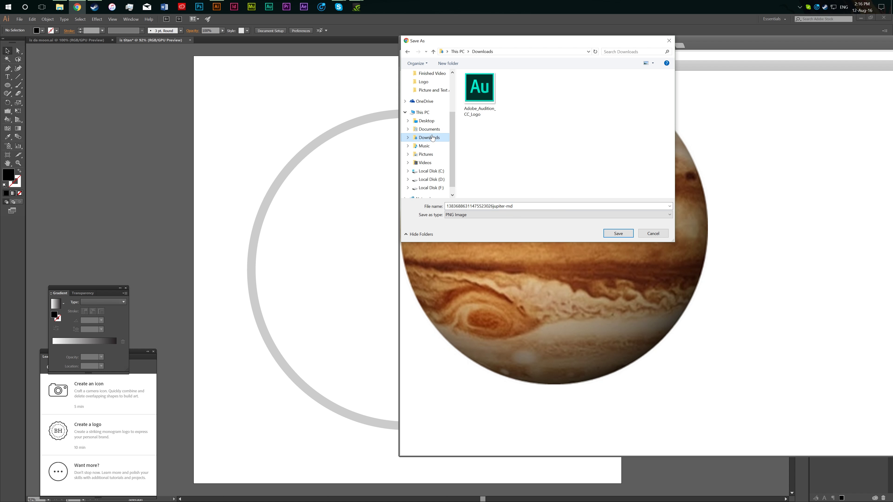
pyautogui.click(618, 234)
# - Place the downloaded Jupiter photo at the artboard's top-left and show the layers list
pyautogui.moveTo(439, 450)
pyautogui.mouseDown()
pyautogui.moveTo(245, 112)
pyautogui.moveTo(282, 148)
pyautogui.mouseUp()
pyautogui.click(355, 183)
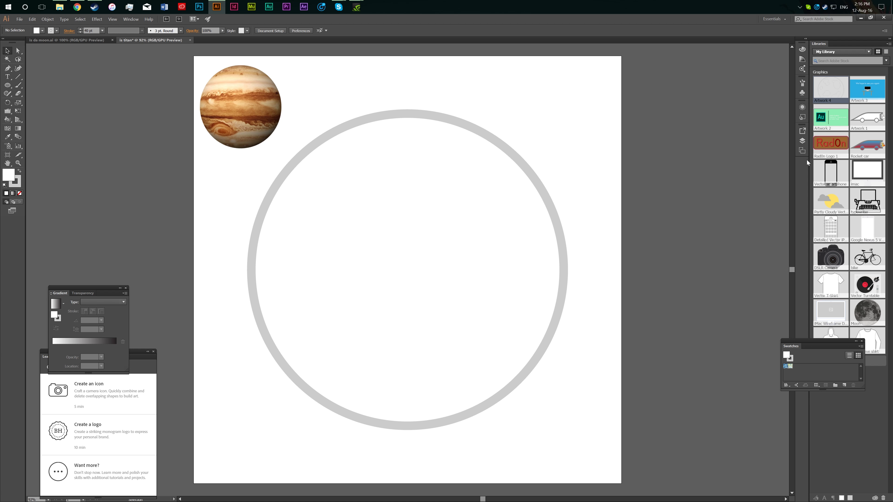
pyautogui.click(802, 140)
# - Move the circle's layer below Layer 1 and draw a thin rectangle with no outline
pyautogui.click(404, 157)
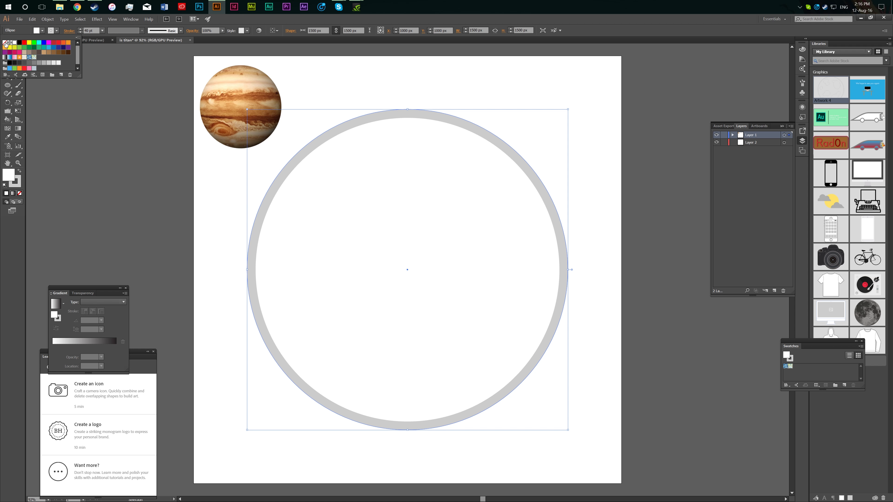
pyautogui.moveTo(752, 135); pyautogui.dragTo(757, 145)
pyautogui.moveTo(8, 85); pyautogui.dragTo(28, 84)
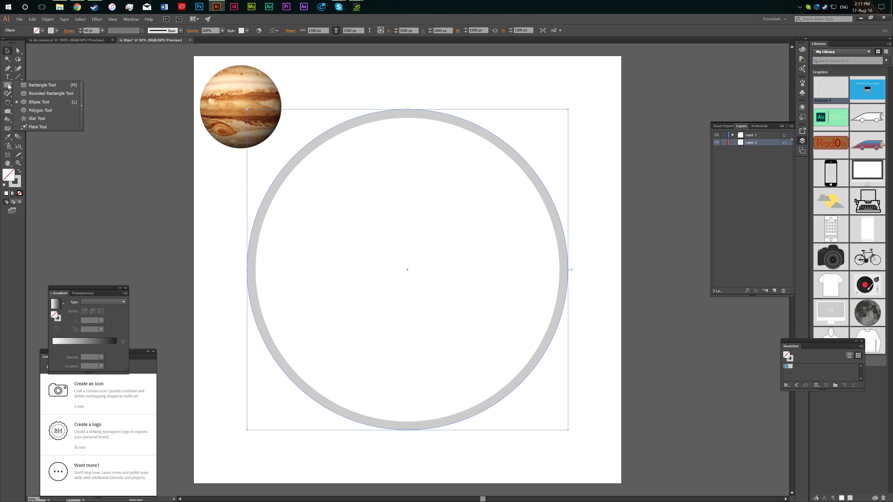
pyautogui.moveTo(215, 190); pyautogui.dragTo(621, 229)
pyautogui.click(56, 31)
pyautogui.click(5, 42)
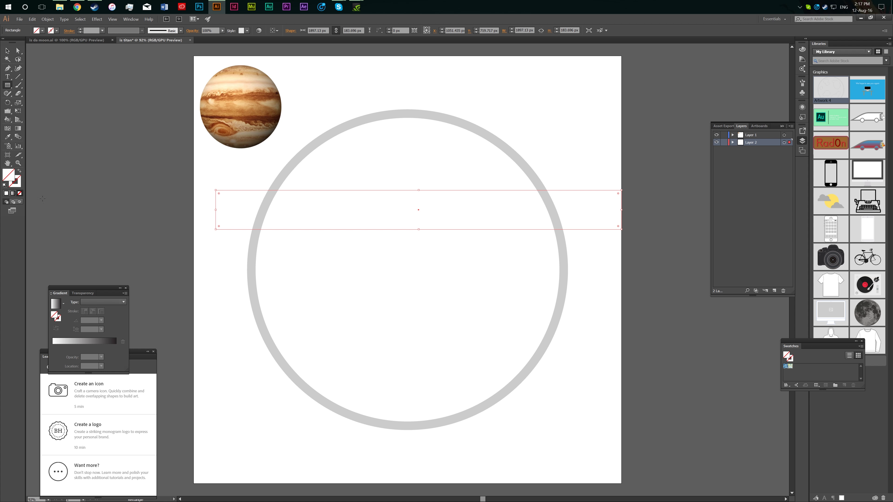
# - Pick brown as the fill colour in the Color Picker, then delete the rectangle
pyautogui.doubleClick(8, 175)
pyautogui.write('C19765')
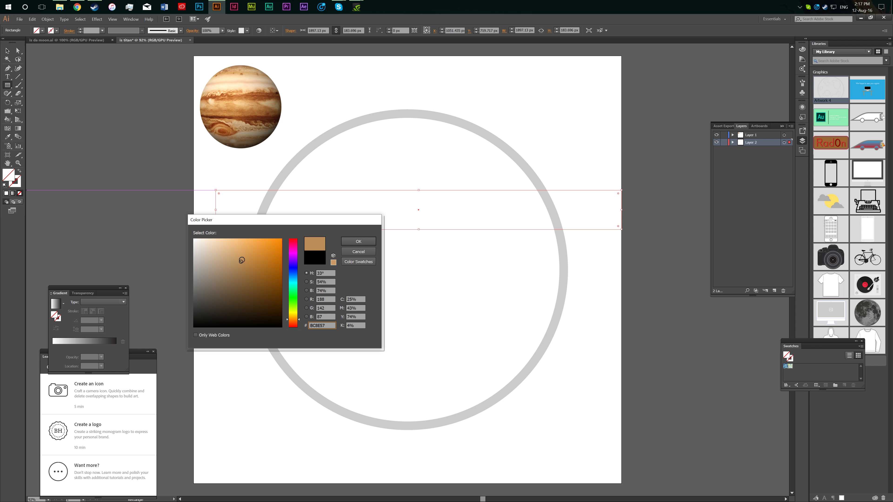
pyautogui.click(346, 242)
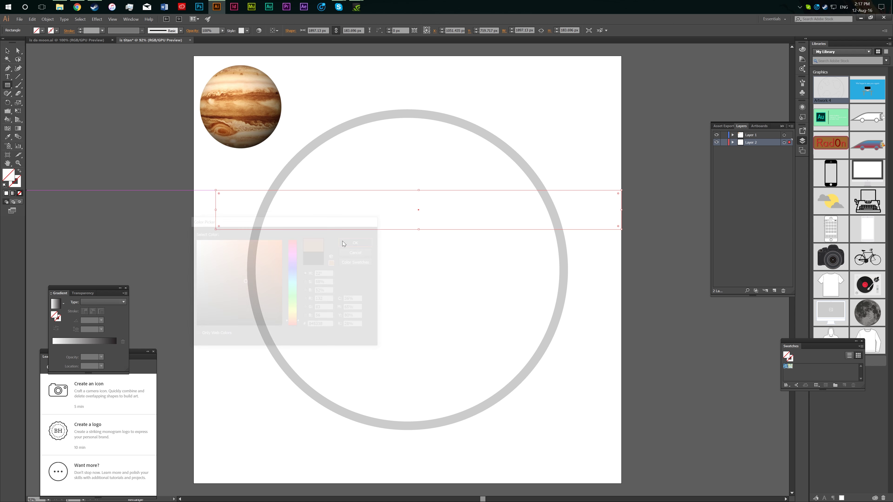
pyautogui.press('Delete')
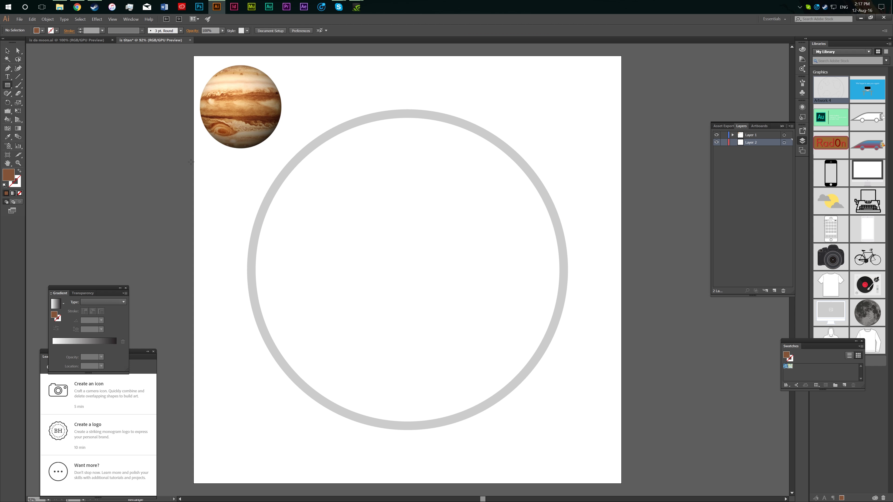
# - Enlarge the Jupiter reference photo beside the circle
pyautogui.press('v')
pyautogui.click(239, 106)
pyautogui.moveTo(282, 149); pyautogui.dragTo(326, 196)
pyautogui.click(375, 199)
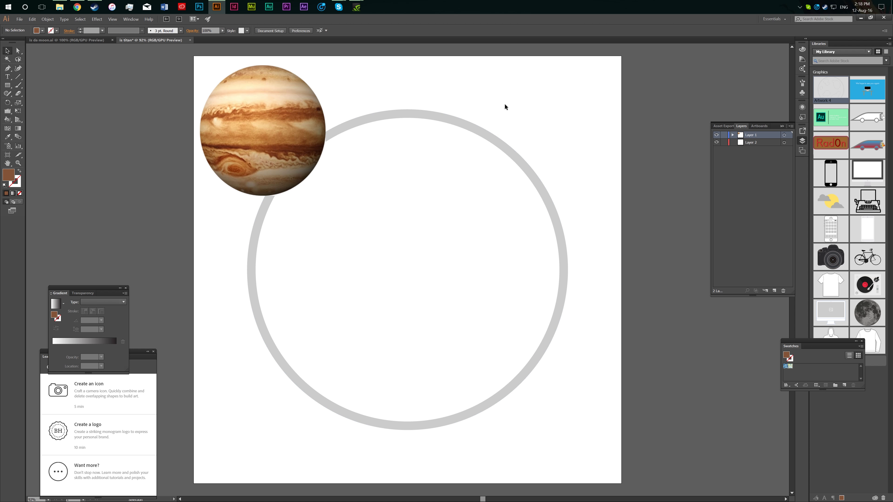
# - Trace the jagged top edge of a band across the circle with the Pen tool
pyautogui.click(10, 70)
pyautogui.click(258, 231)
pyautogui.click(297, 226)
pyautogui.click(358, 238)
pyautogui.click(420, 231)
pyautogui.click(448, 239)
pyautogui.click(506, 228)
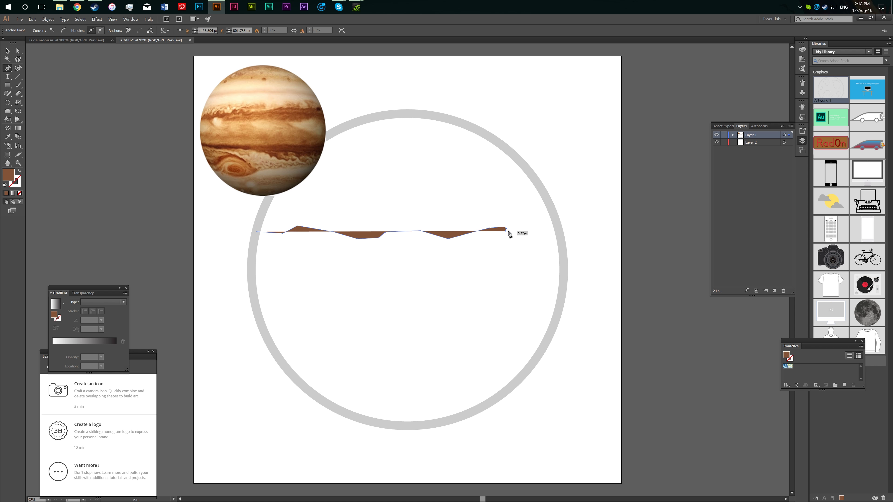
pyautogui.click(556, 225)
pyautogui.click(561, 240)
# - Trace the band's bottom edge leftward and close the shape at its start
pyautogui.click(516, 249)
pyautogui.click(481, 254)
pyautogui.click(448, 249)
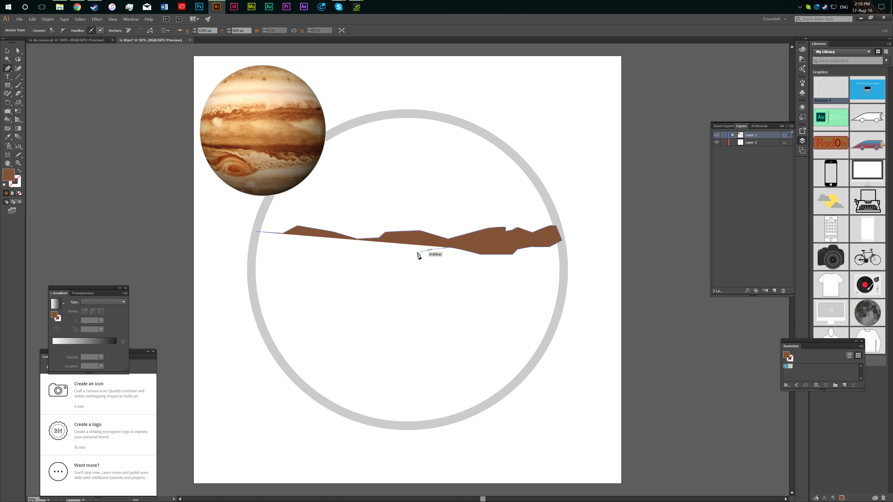
pyautogui.click(404, 251)
pyautogui.click(355, 256)
pyautogui.click(321, 256)
pyautogui.click(305, 252)
pyautogui.click(270, 246)
pyautogui.click(257, 241)
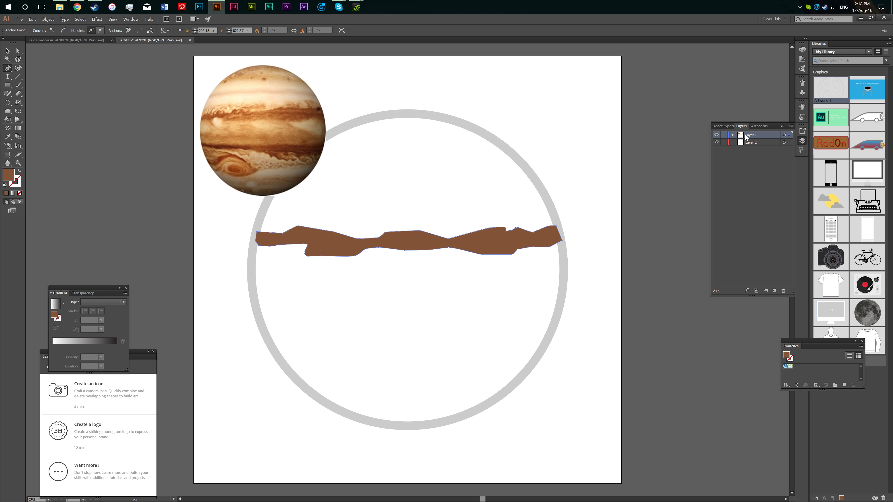
# - Move the brown band onto Layer 2 and add a new empty layer
pyautogui.press('v')
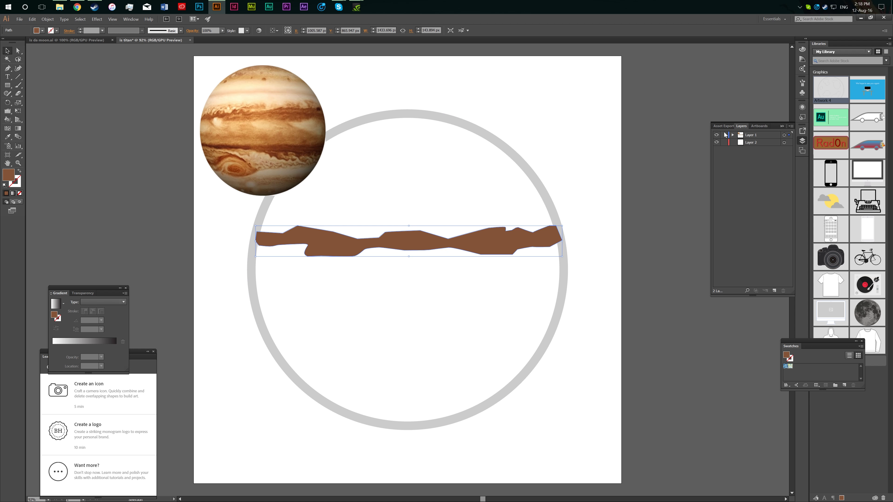
pyautogui.hotkey('ctrl', 'x')
pyautogui.click(752, 143)
pyautogui.hotkey('ctrl', 'v')
pyautogui.moveTo(401, 266); pyautogui.dragTo(410, 244)
pyautogui.click(609, 249)
pyautogui.click(774, 290)
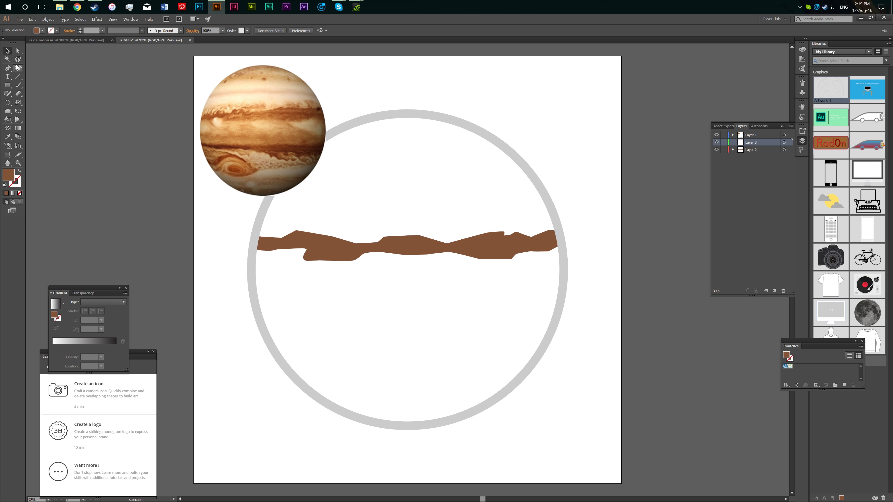
# - Trace a second band across the lower circle with a ragged, dripping bottom edge
pyautogui.click(327, 318)
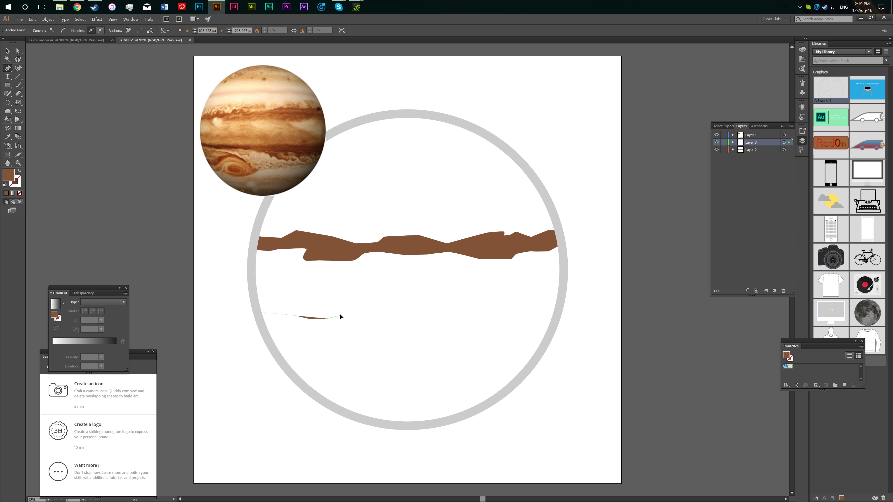
pyautogui.click(550, 324)
pyautogui.click(524, 350)
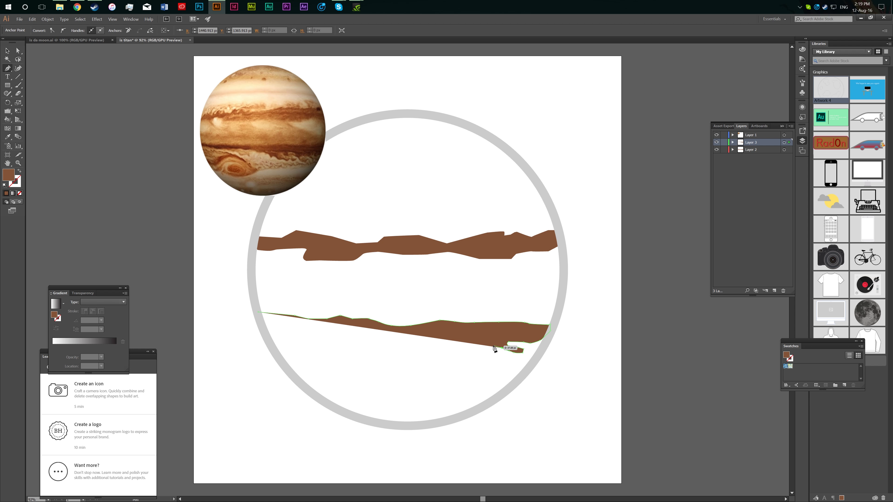
pyautogui.moveTo(495, 355); pyautogui.dragTo(501, 353)
pyautogui.click(471, 354)
pyautogui.click(455, 364)
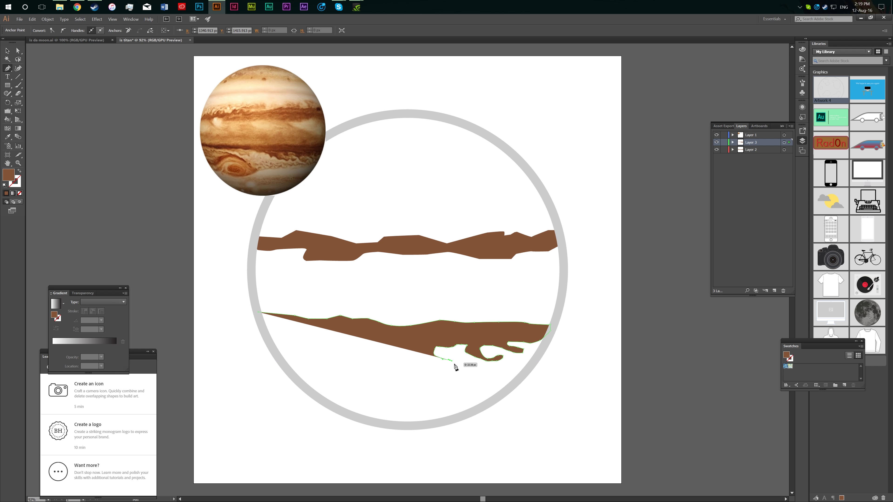
pyautogui.click(427, 367)
pyautogui.click(415, 352)
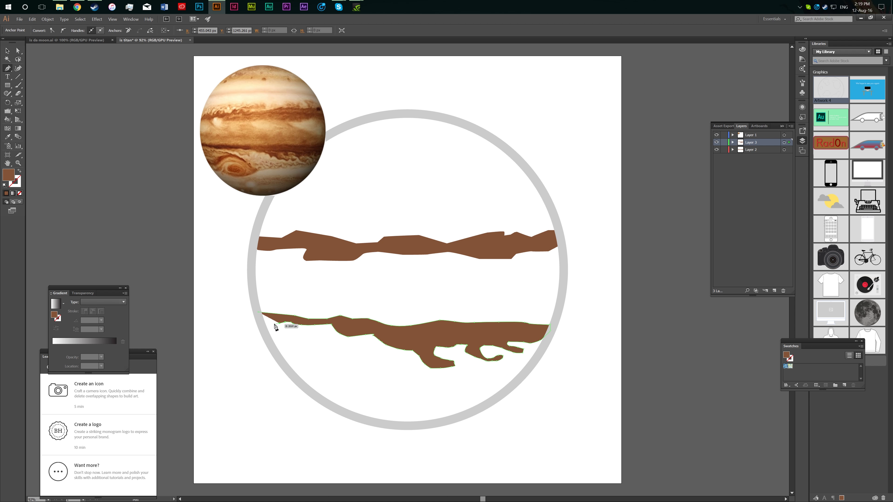
# - Smooth sharp corners along the upper band's top edge with Direct Selection
pyautogui.scroll(3, 459, 374)
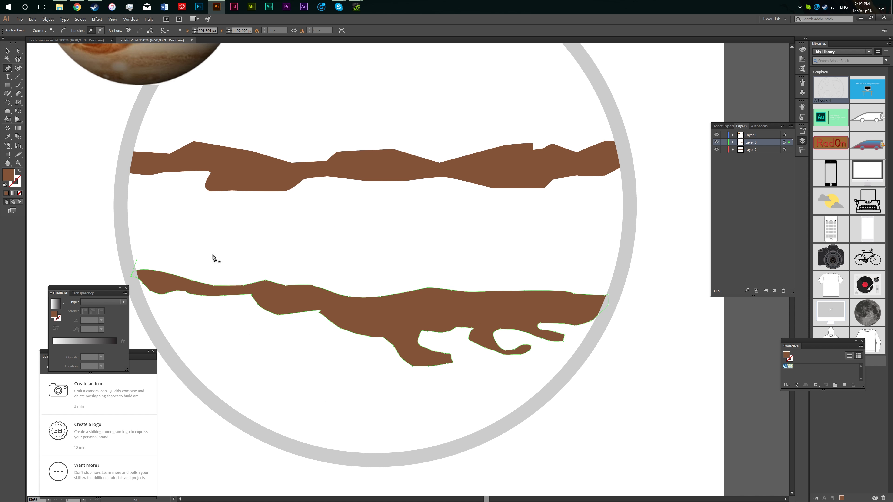
pyautogui.moveTo(7, 68); pyautogui.dragTo(24, 94)
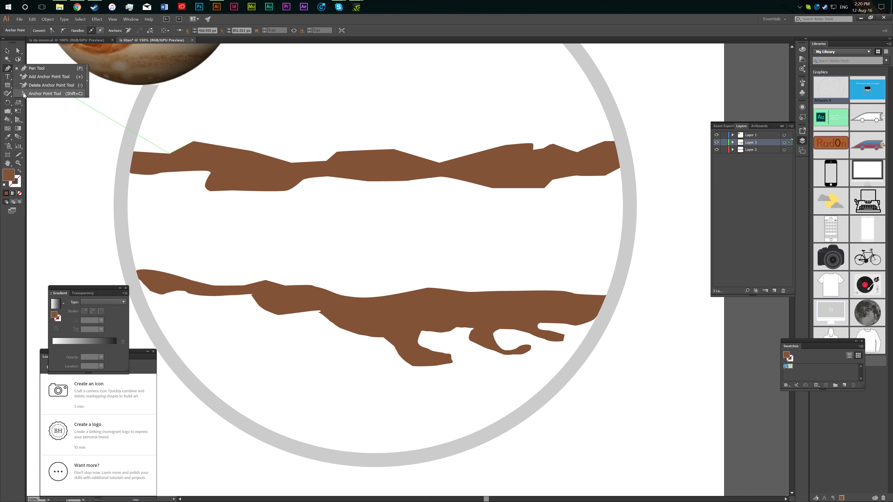
pyautogui.moveTo(194, 142); pyautogui.dragTo(190, 131)
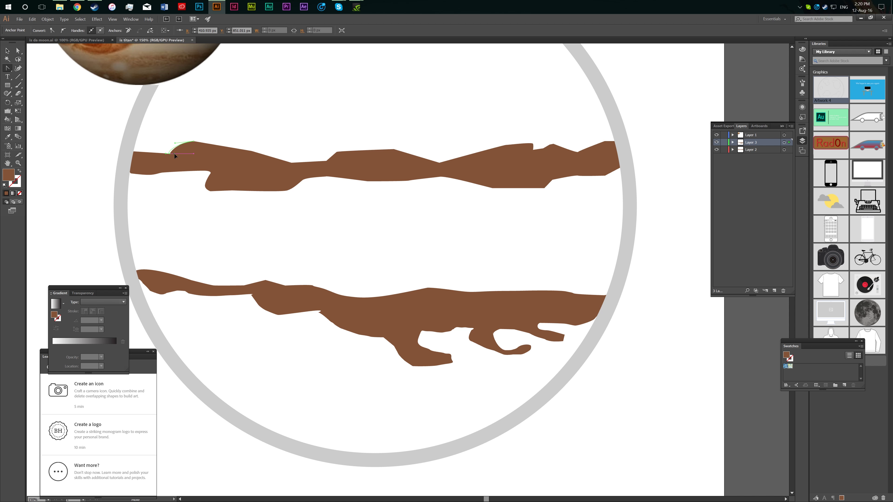
pyautogui.click(163, 154)
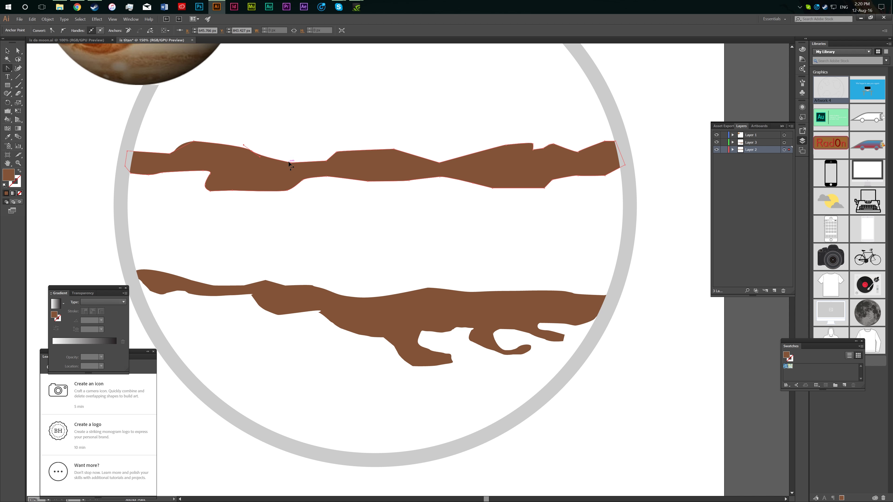
pyautogui.moveTo(336, 152); pyautogui.dragTo(451, 160)
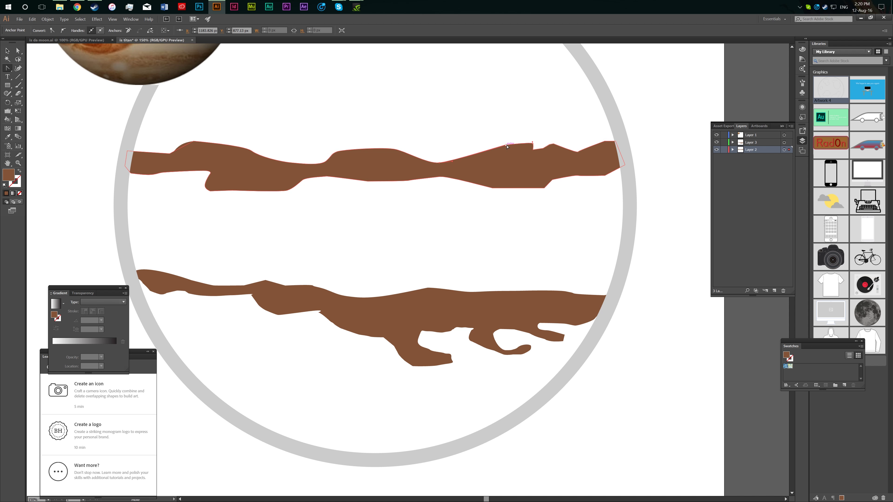
pyautogui.moveTo(507, 146); pyautogui.dragTo(552, 148)
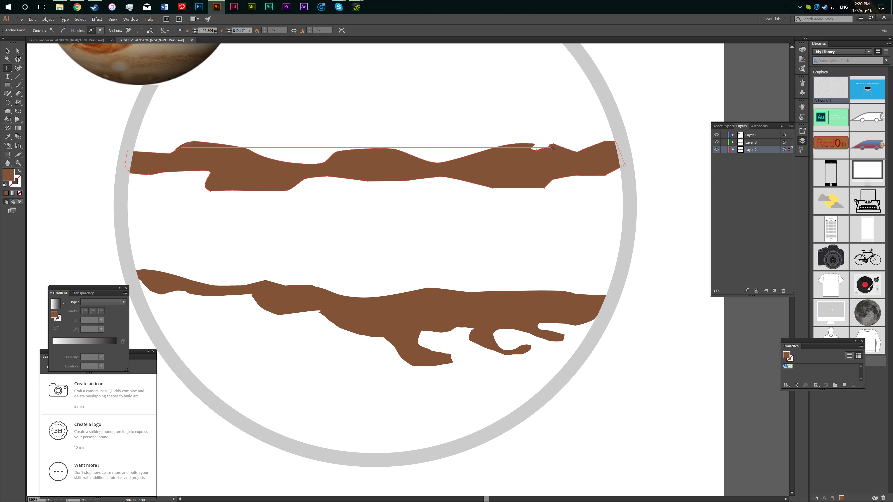
# - Round the upper band's right end and reshape its bottom edge into soft waves
pyautogui.click(604, 142)
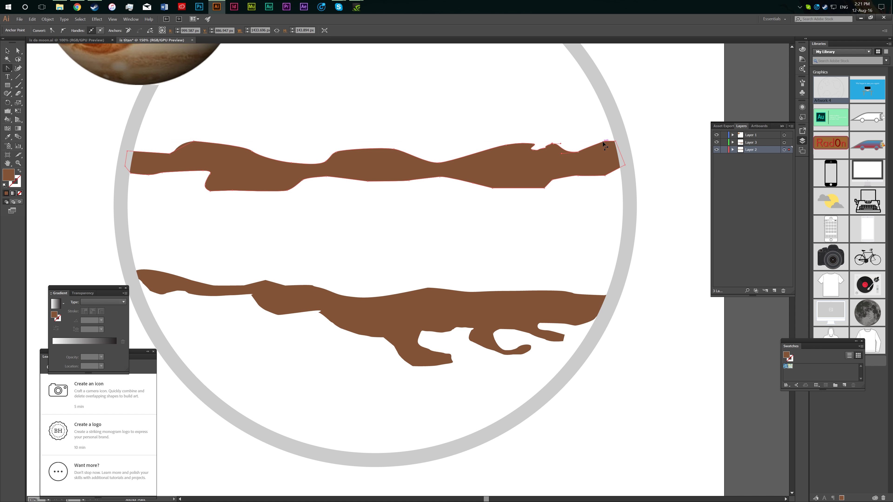
pyautogui.click(591, 177)
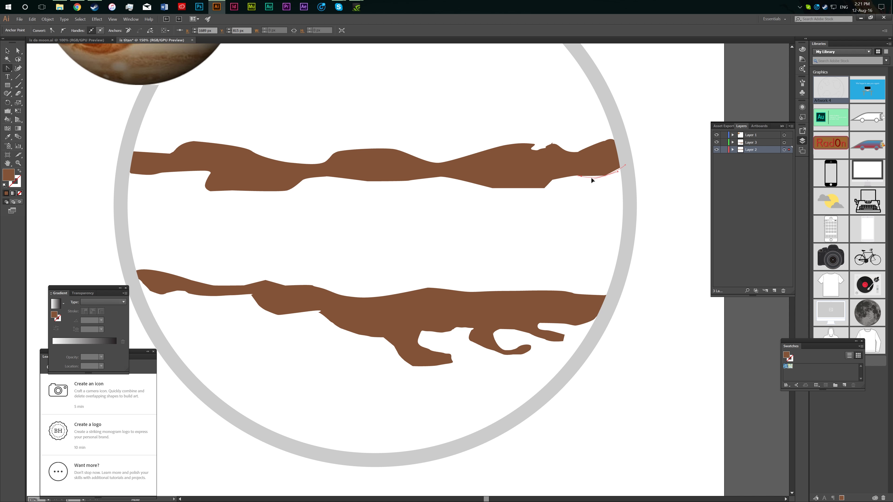
pyautogui.moveTo(560, 182); pyautogui.dragTo(534, 193)
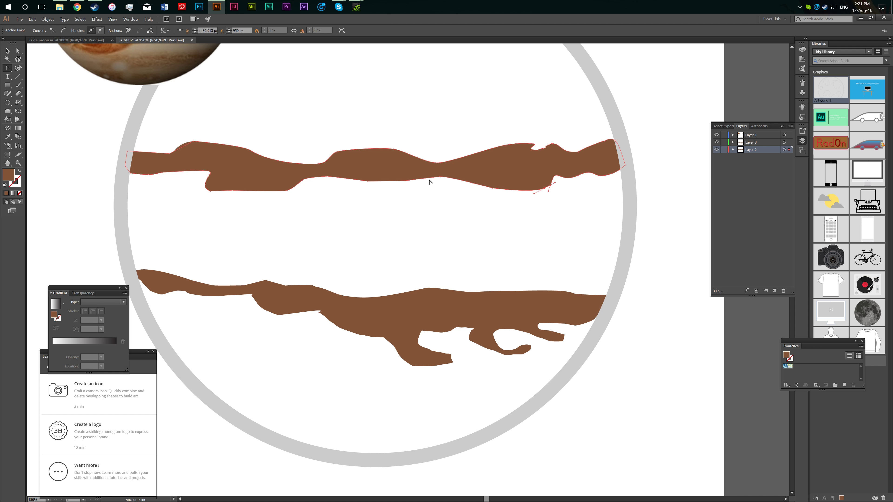
pyautogui.click(406, 182)
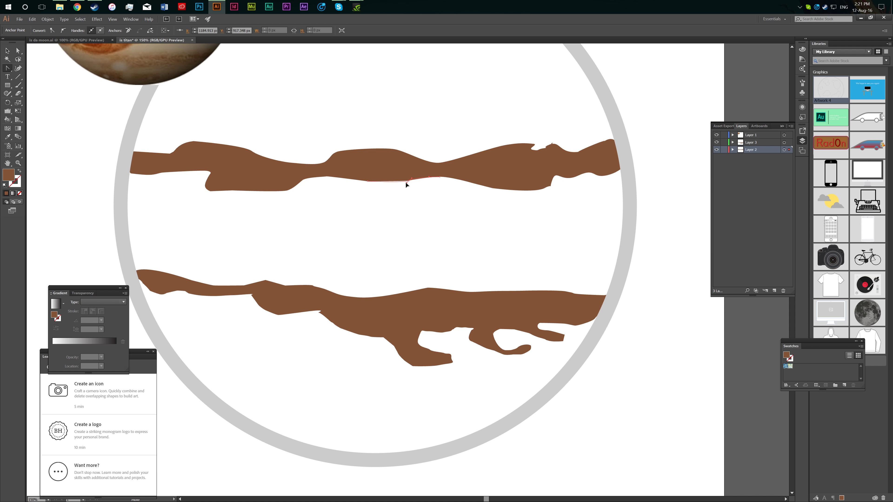
pyautogui.moveTo(406, 182); pyautogui.dragTo(396, 182)
pyautogui.moveTo(327, 177); pyautogui.dragTo(291, 193)
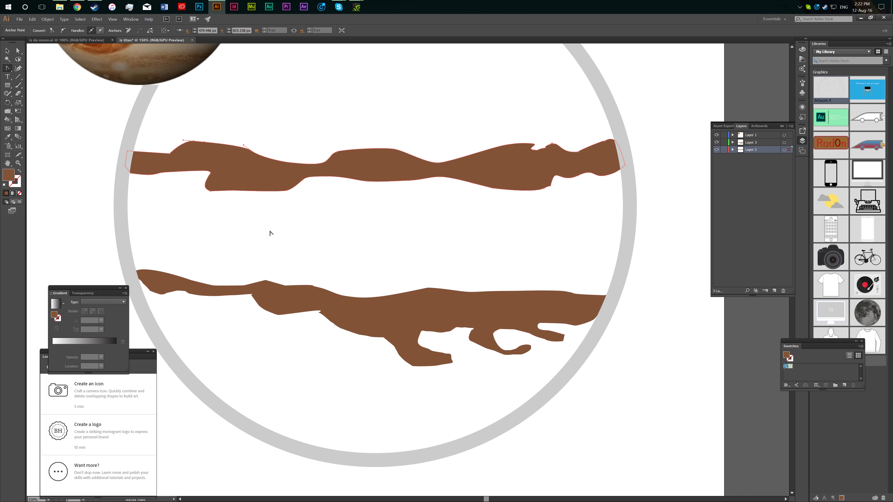
# - Drag individual anchors on the lower band to sharpen its dangling tips
pyautogui.click(266, 281)
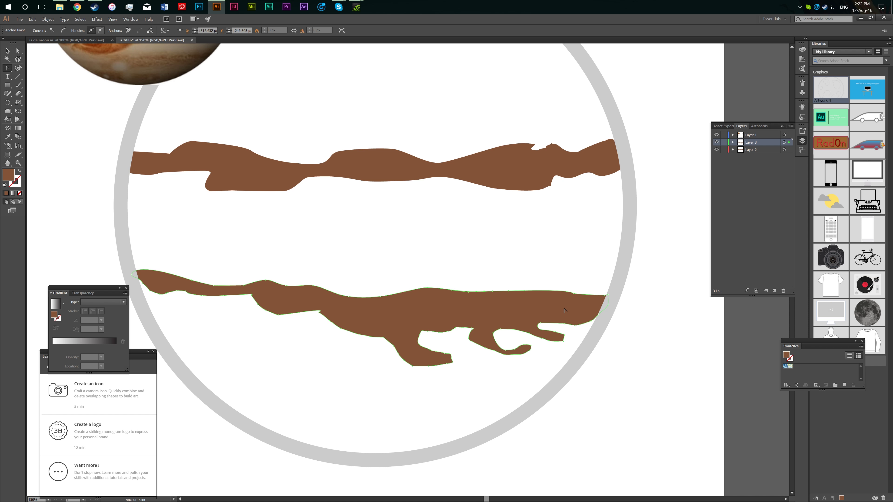
pyautogui.moveTo(245, 300); pyautogui.dragTo(259, 322)
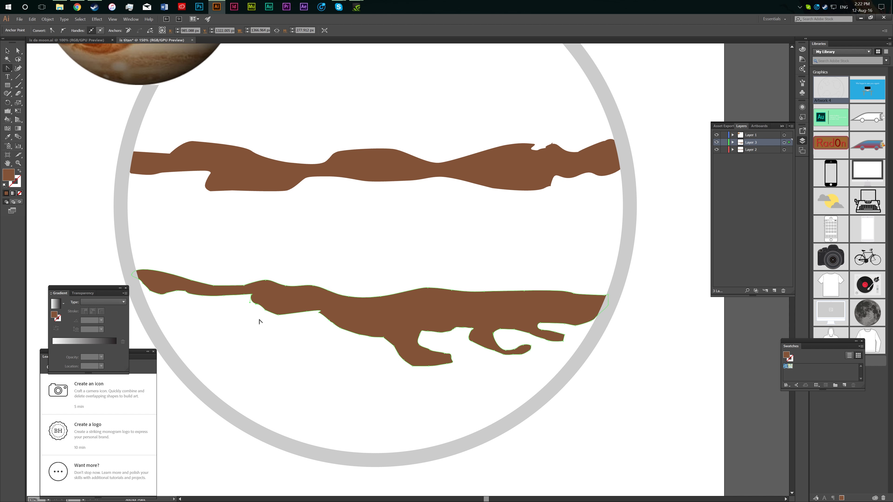
pyautogui.click(248, 294)
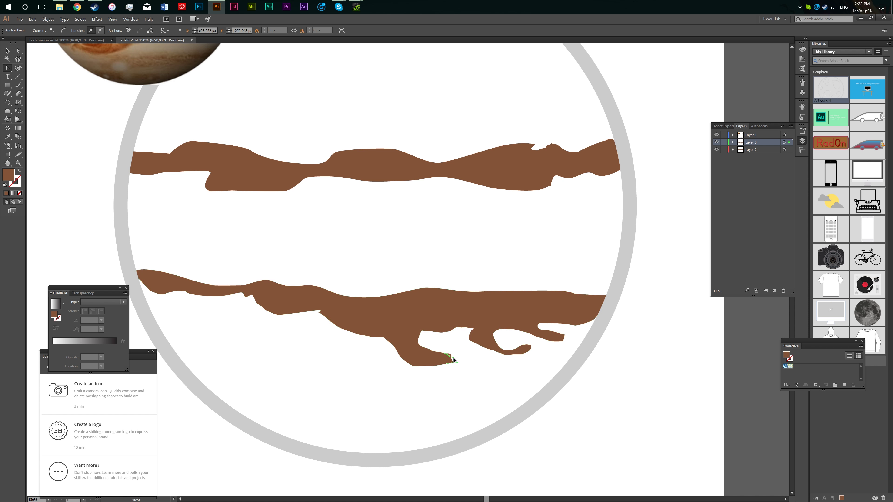
pyautogui.moveTo(454, 359); pyautogui.dragTo(451, 364)
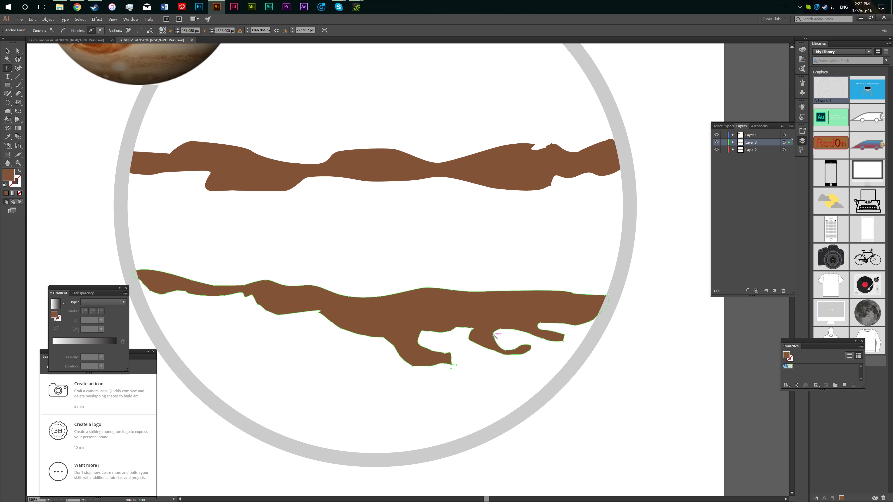
pyautogui.click(489, 348)
# - Delete the old lower band and start a new one at the circle's left edge
pyautogui.press('v')
pyautogui.scroll(2, 488, 349)
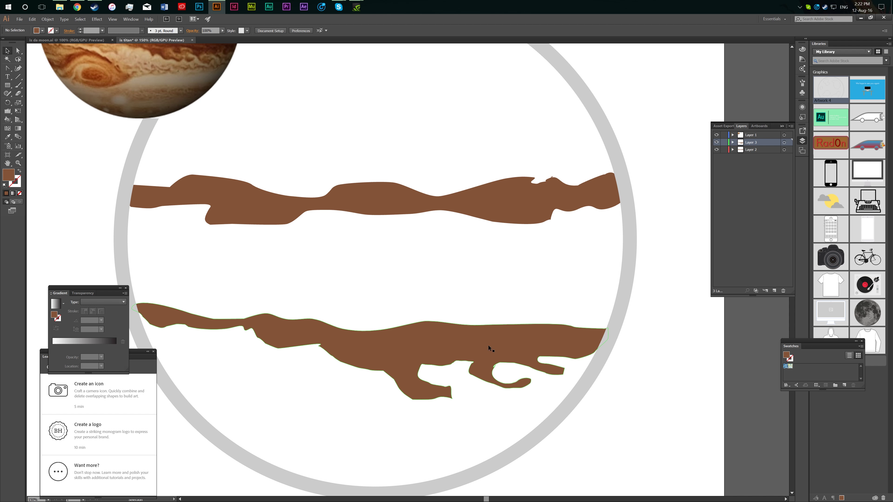
pyautogui.press('Delete')
pyautogui.press('p')
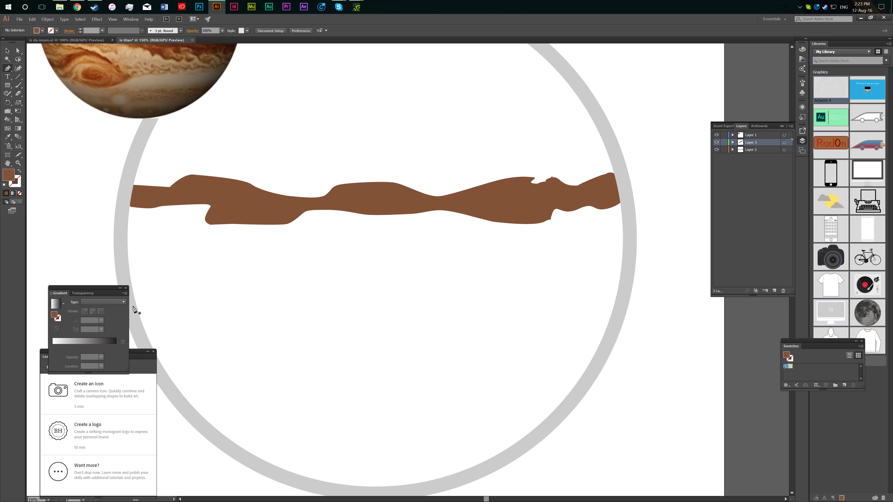
pyautogui.click(136, 307)
pyautogui.click(181, 305)
pyautogui.moveTo(234, 322); pyautogui.dragTo(234, 337)
# - Extend the new band's points rightward, undoing the last stray points
pyautogui.scroll(2, 246, 340)
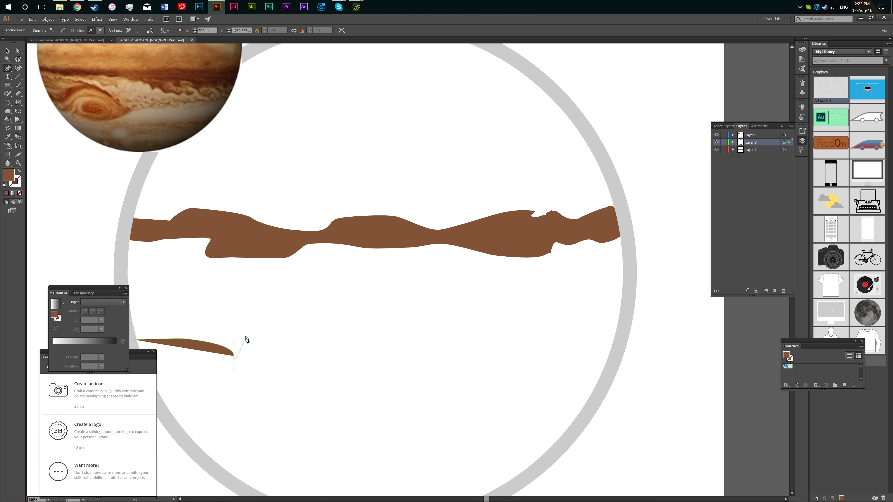
pyautogui.keyDown('alt'); pyautogui.scroll(-1, 248, 355); pyautogui.keyUp('alt')
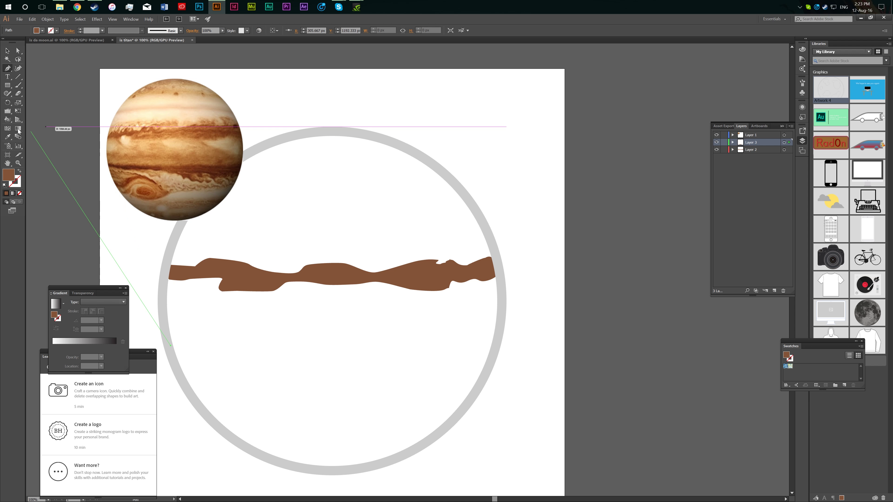
pyautogui.moveTo(206, 348); pyautogui.dragTo(206, 358)
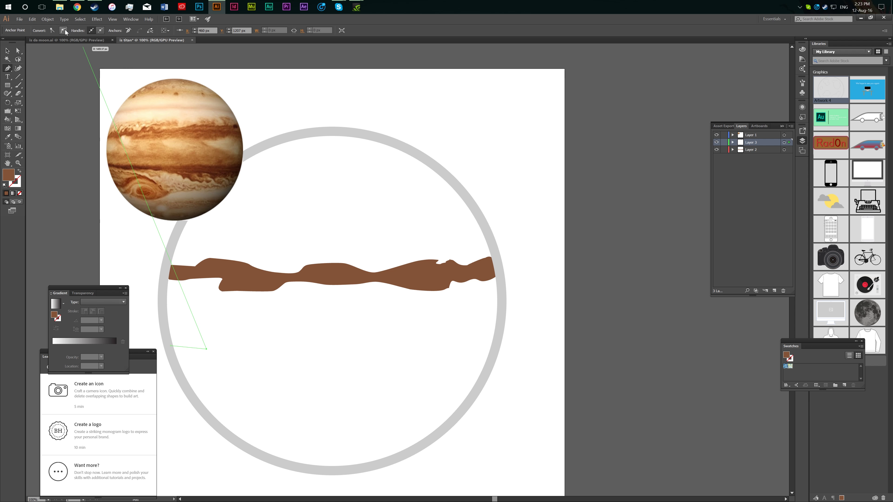
pyautogui.click(263, 347)
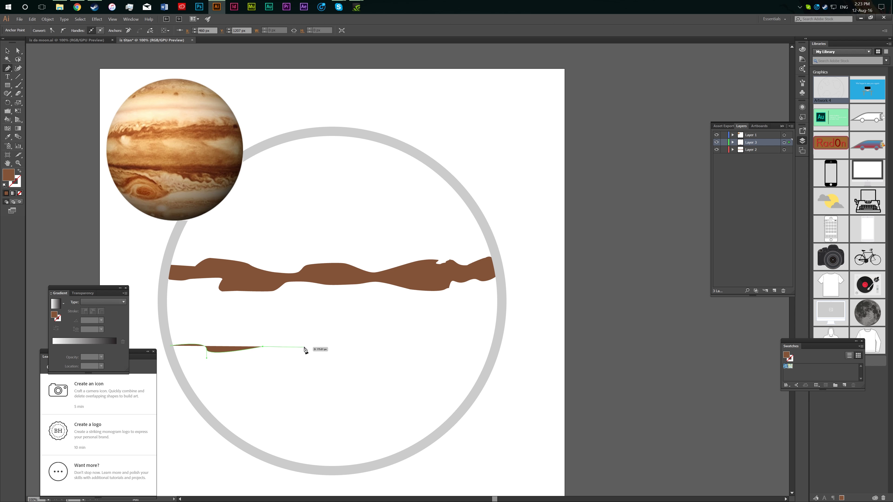
pyautogui.click(387, 348)
pyautogui.click(419, 344)
pyautogui.click(457, 348)
pyautogui.click(487, 347)
pyautogui.click(479, 366)
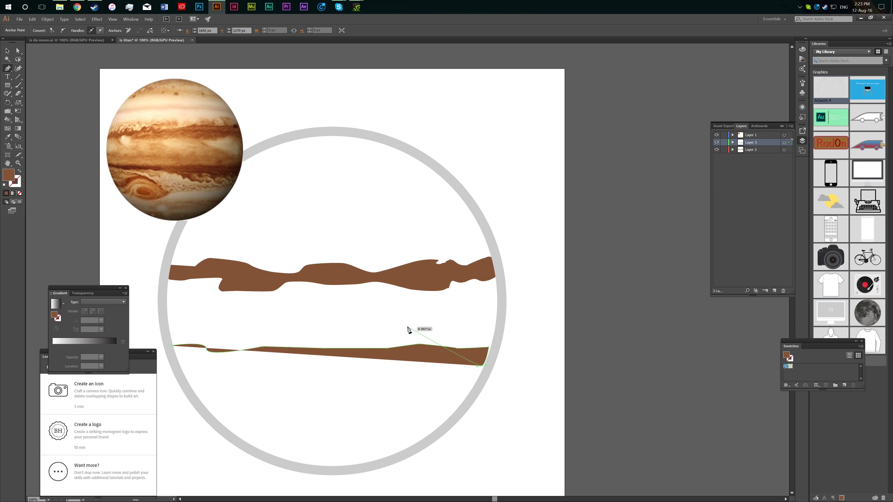
pyautogui.hotkey('ctrl', 'z')
pyautogui.hotkey('ctrl', 'z')
pyautogui.hotkey('ctrl', 'z')
pyautogui.hotkey('ctrl', 'z')
pyautogui.hotkey('ctrl', 'z')
# - Continue the band with the Curvature tool to the right edge and shape its lower-right
pyautogui.click(18, 68)
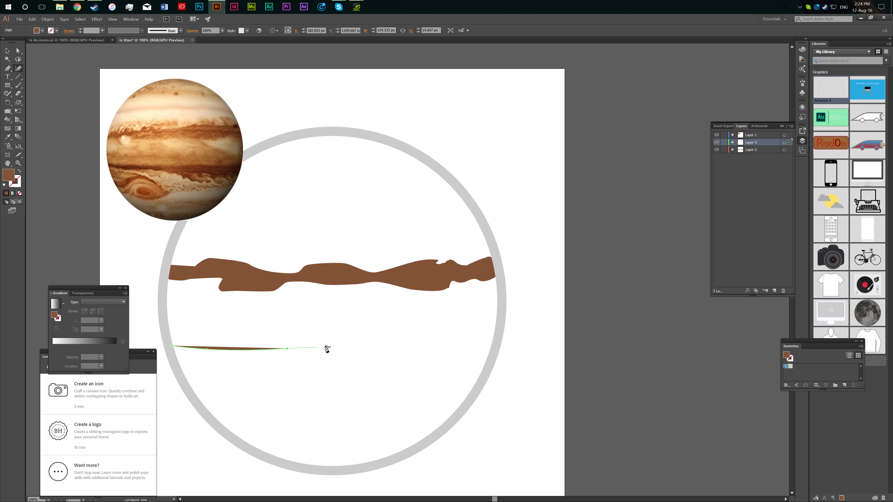
pyautogui.click(392, 347)
pyautogui.click(495, 343)
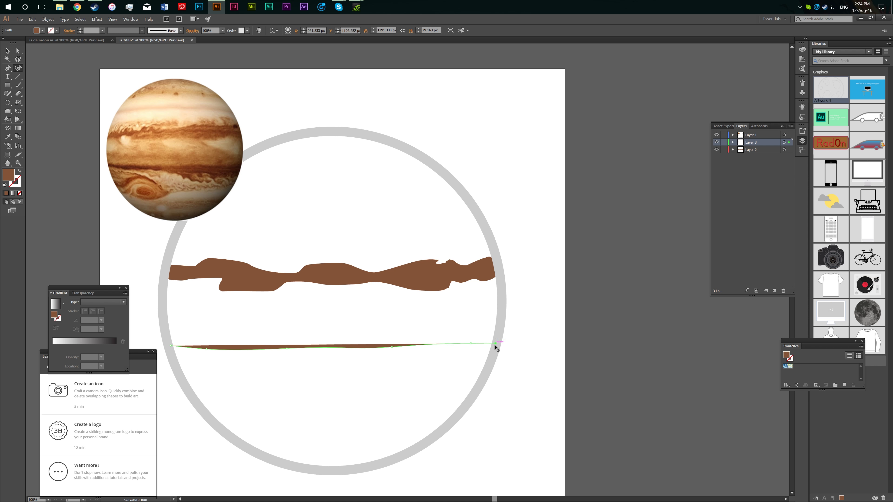
pyautogui.click(486, 372)
pyautogui.click(466, 371)
pyautogui.click(469, 385)
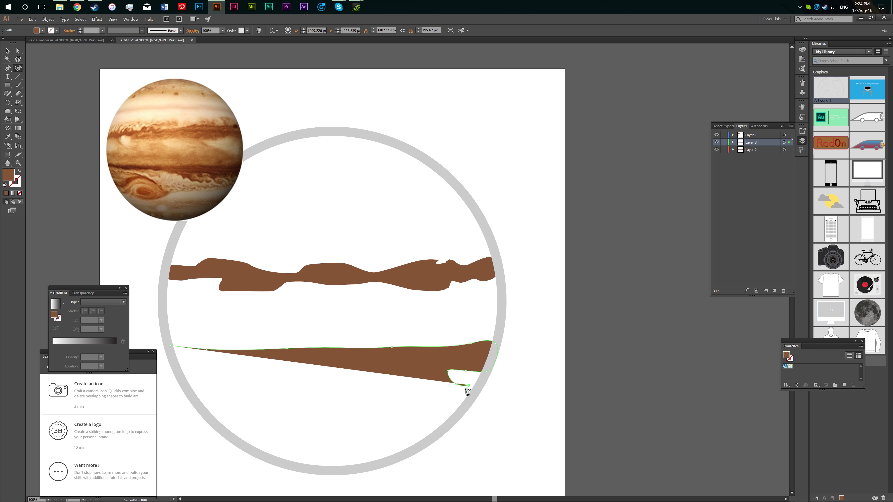
# - Form a hooked wave under the band that curls into a spiral swirl
pyautogui.click(442, 386)
pyautogui.click(430, 367)
pyautogui.click(402, 362)
pyautogui.click(381, 380)
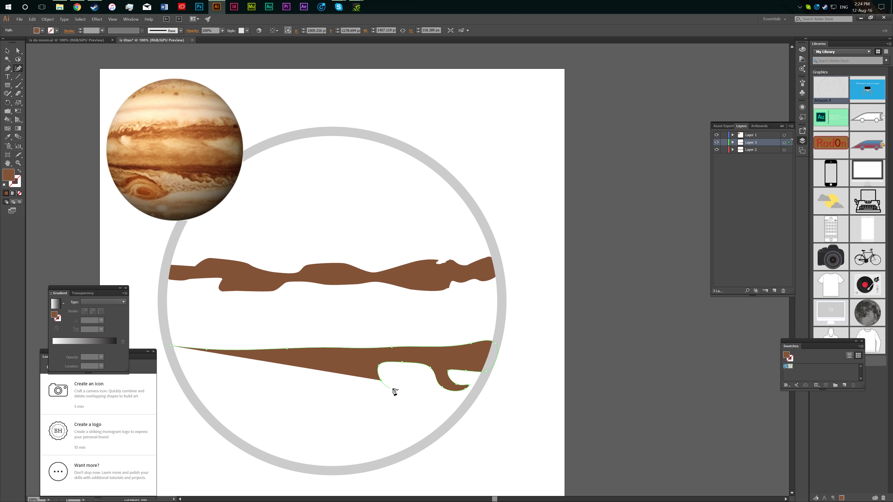
pyautogui.click(393, 372)
pyautogui.click(404, 373)
pyautogui.click(384, 394)
pyautogui.click(363, 366)
pyautogui.click(345, 366)
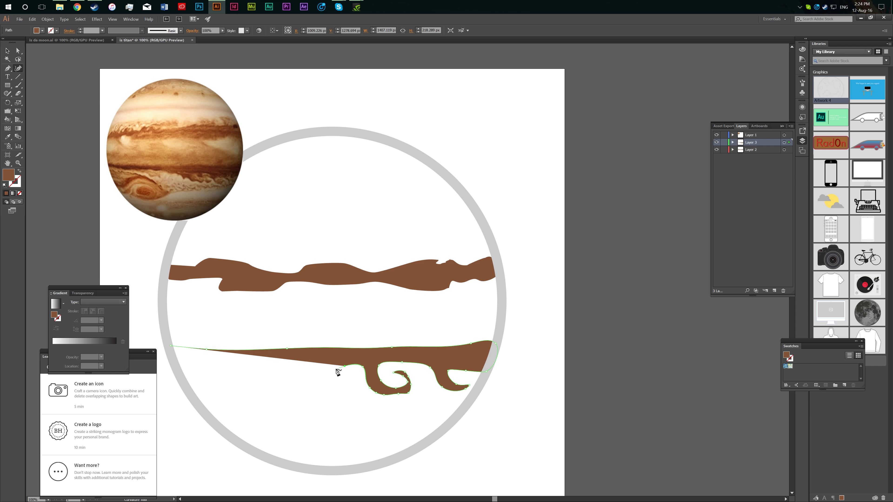
# - Add a second curl further left and finish the band path
pyautogui.click(302, 367)
pyautogui.click(329, 380)
pyautogui.click(348, 391)
pyautogui.click(308, 389)
pyautogui.click(286, 375)
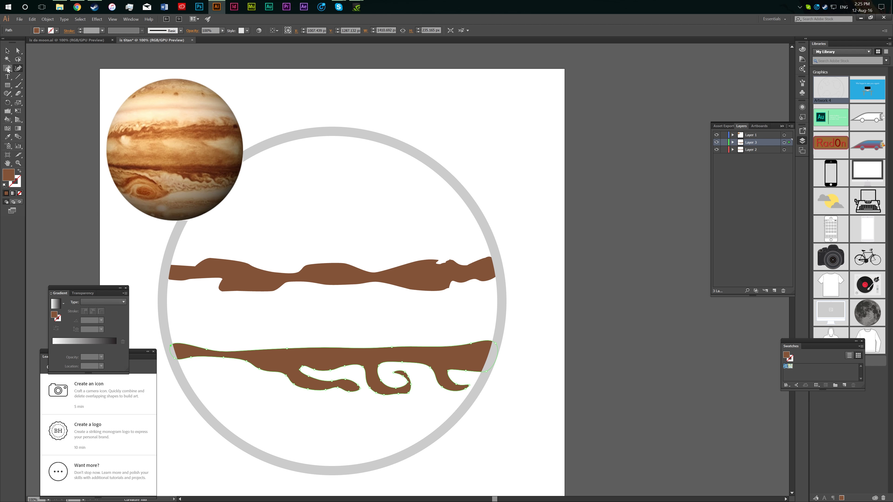
pyautogui.press('Escape')
pyautogui.press('v')
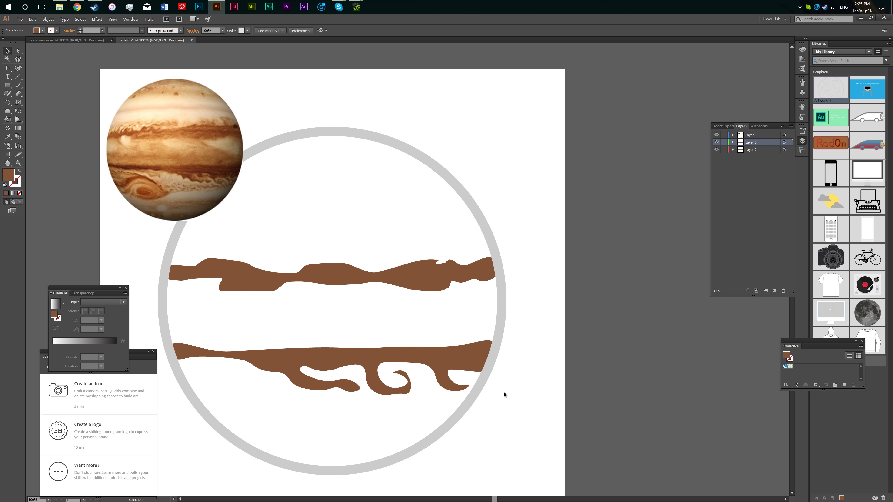
# - Draw an ellipse for the storm spot, position it, and fill it orange
pyautogui.moveTo(8, 86); pyautogui.dragTo(32, 101)
pyautogui.moveTo(216, 392); pyautogui.dragTo(319, 442)
pyautogui.moveTo(267, 419); pyautogui.dragTo(254, 402)
pyautogui.click(42, 30)
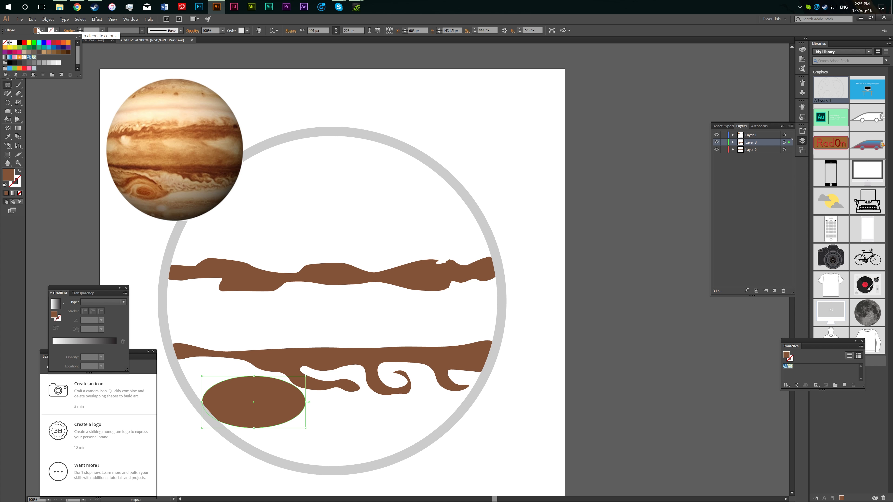
pyautogui.click(22, 71)
# - Add a smaller red-filled ellipse inside the orange one
pyautogui.click(322, 447)
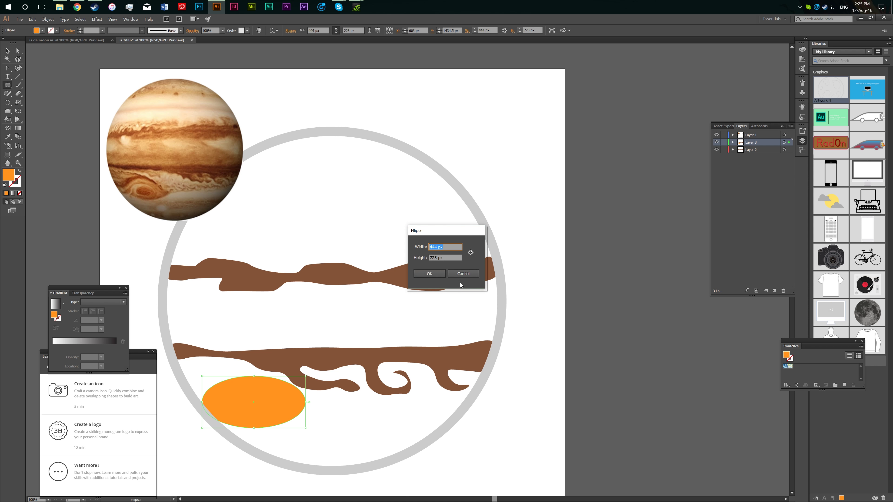
pyautogui.press('Return')
pyautogui.press('v')
pyautogui.moveTo(375, 472); pyautogui.dragTo(314, 424)
pyautogui.moveTo(365, 398)
pyautogui.mouseDown()
pyautogui.moveTo(345, 412)
pyautogui.moveTo(254, 402)
pyautogui.mouseUp()
pyautogui.click(42, 30)
pyautogui.click(24, 68)
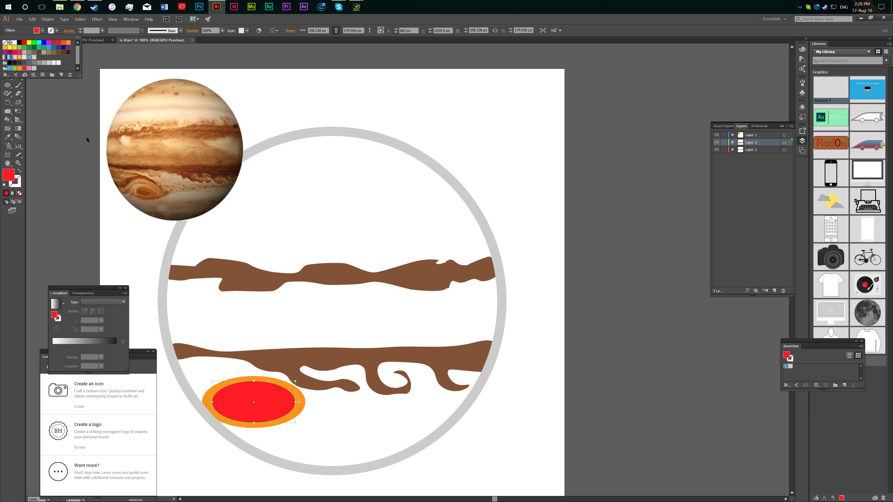
pyautogui.click(297, 381)
pyautogui.moveTo(295, 381); pyautogui.dragTo(298, 380)
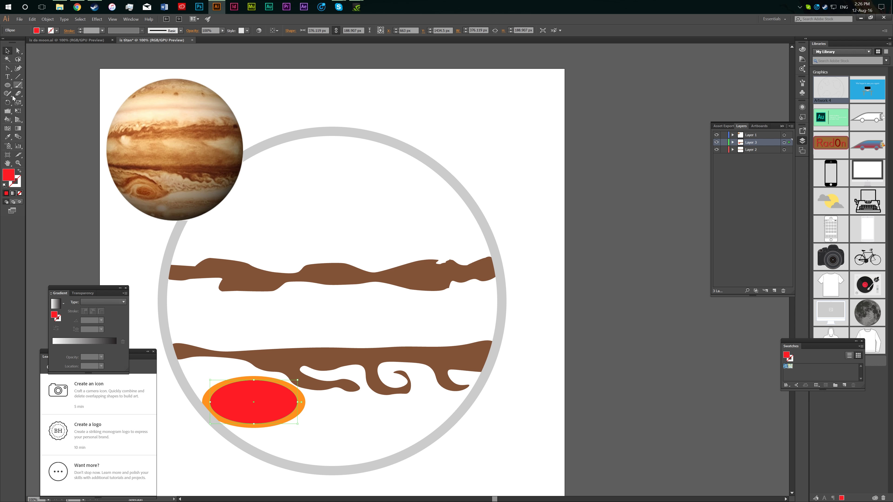
# - Draw another ellipse over the orange spot and give it a brown outline
pyautogui.press('l')
pyautogui.moveTo(344, 469); pyautogui.dragTo(426, 428)
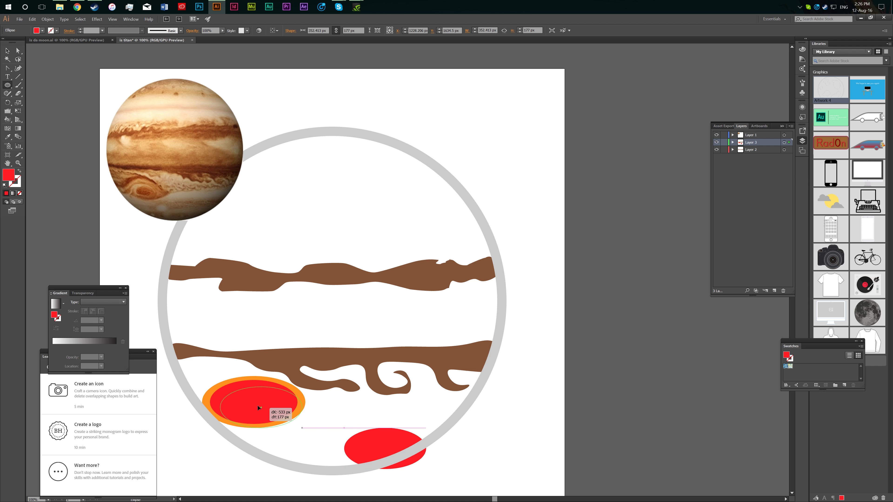
pyautogui.moveTo(258, 407); pyautogui.dragTo(243, 404)
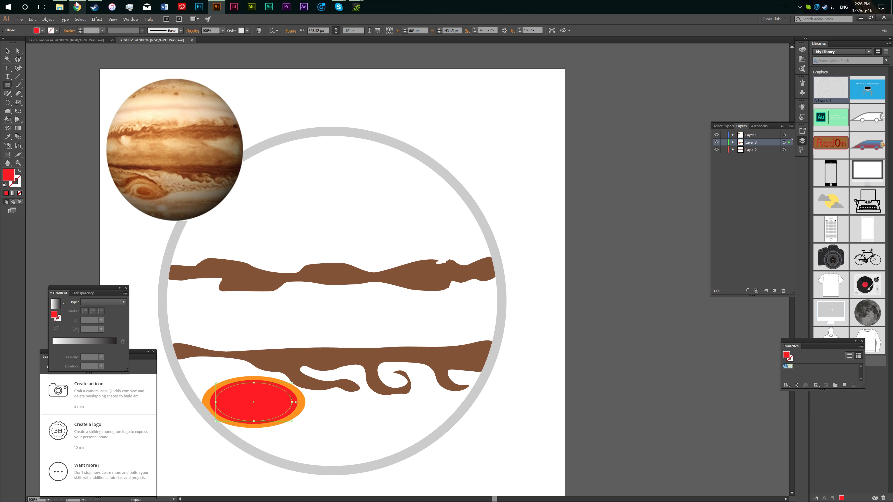
pyautogui.click(56, 30)
pyautogui.click(59, 52)
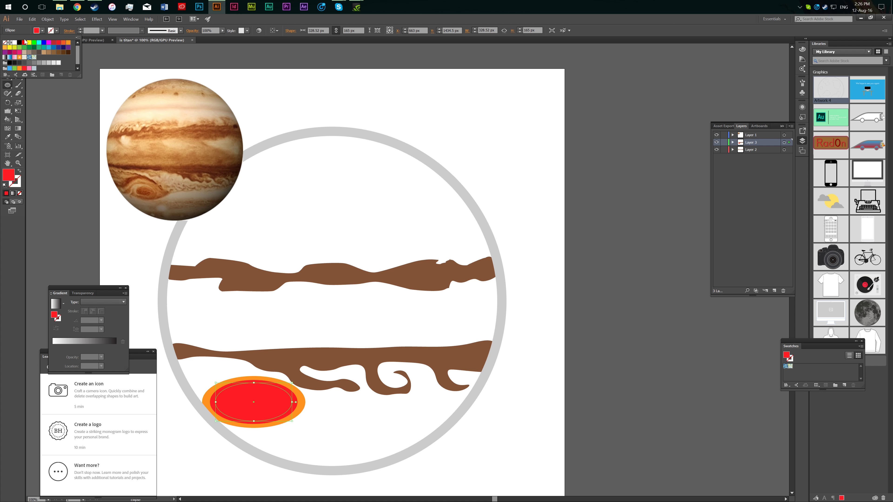
pyautogui.click(294, 370)
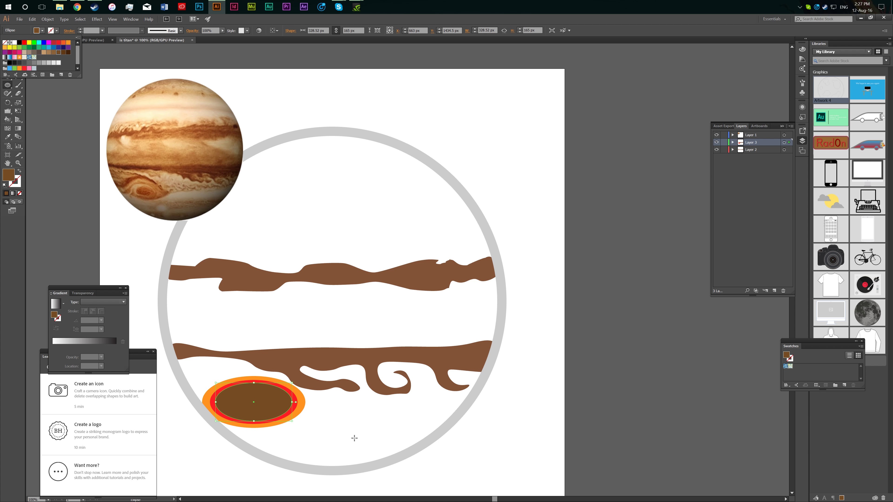
# - Delete the stray yellow ellipse and draw a small ellipse inside the storm spot
pyautogui.moveTo(352, 435); pyautogui.dragTo(456, 487)
pyautogui.click(11, 49)
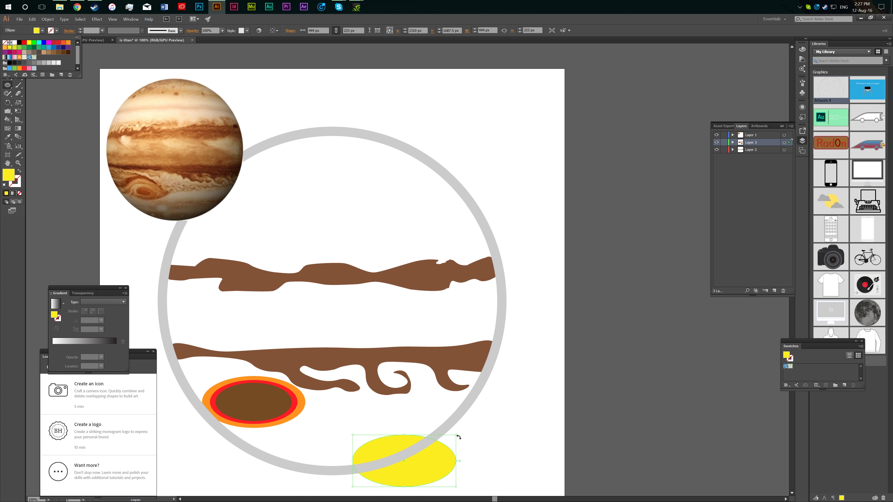
pyautogui.press('Delete')
pyautogui.moveTo(254, 402); pyautogui.dragTo(282, 388)
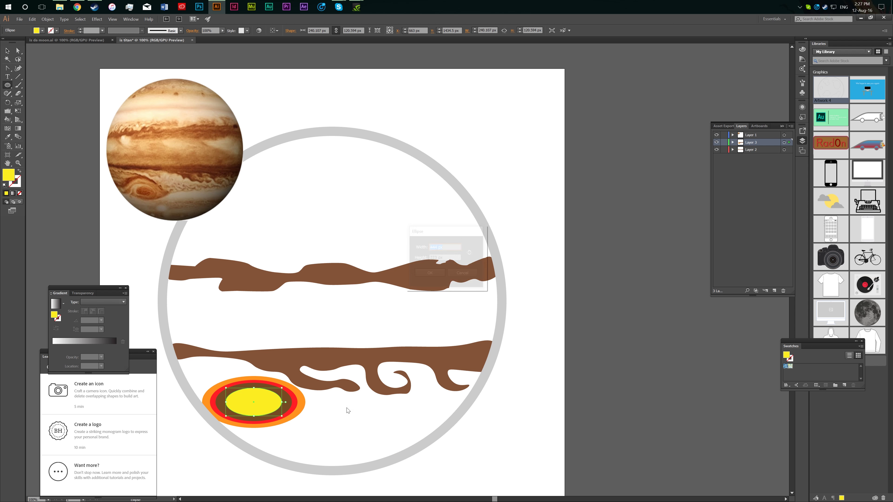
pyautogui.moveTo(351, 438)
pyautogui.mouseDown()
pyautogui.moveTo(403, 412)
pyautogui.moveTo(227, 417)
pyautogui.mouseUp()
pyautogui.hotkey('ctrl', 'z')
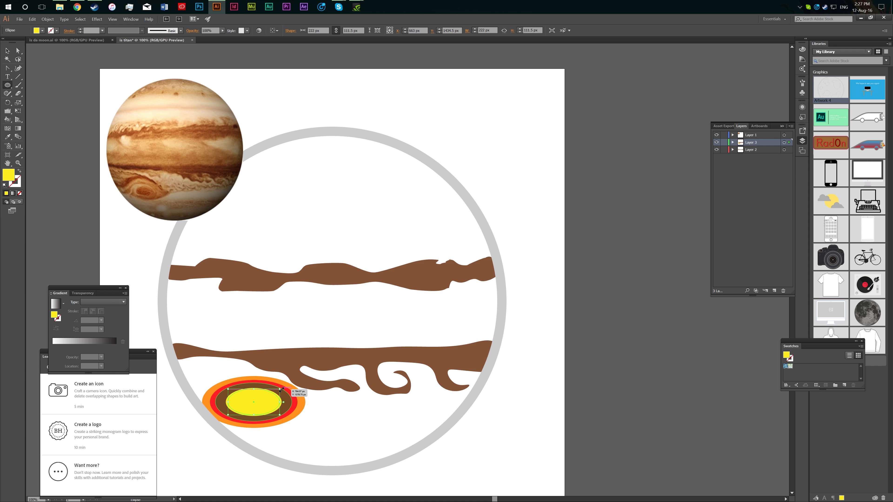
# - Fill the inner ellipse tan, then deselect the artwork
pyautogui.click(41, 31)
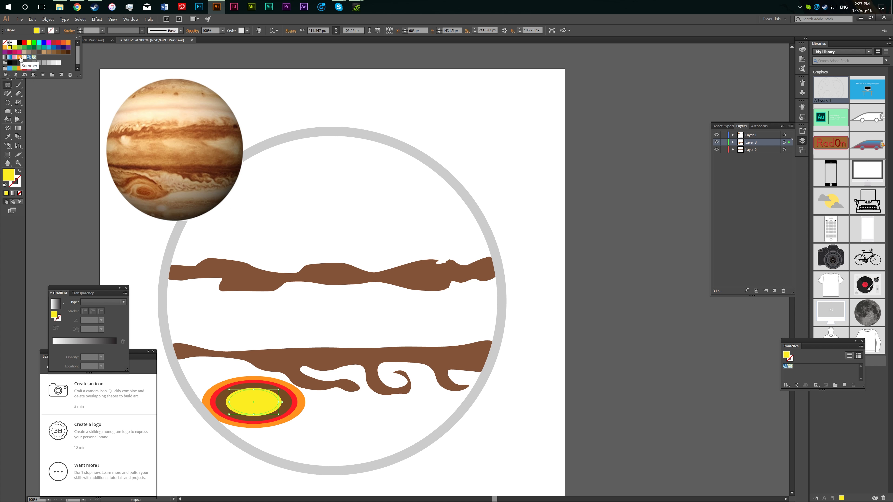
pyautogui.click(19, 57)
pyautogui.click(54, 43)
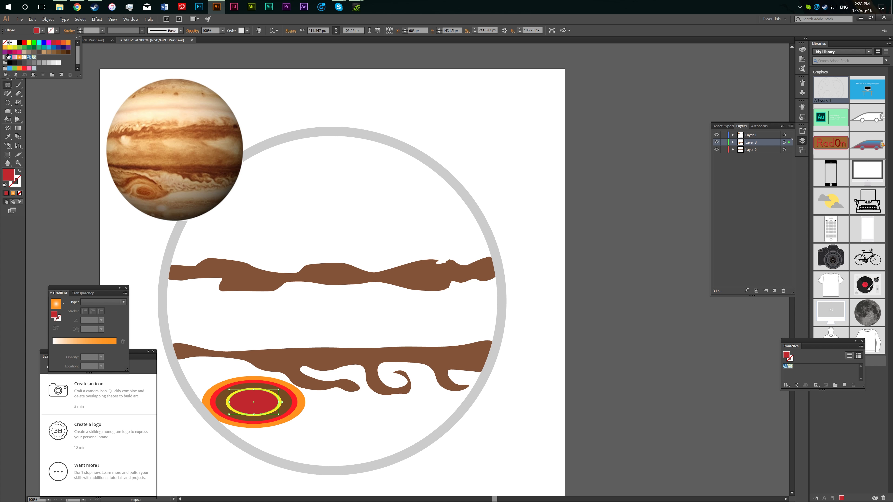
pyautogui.click(58, 55)
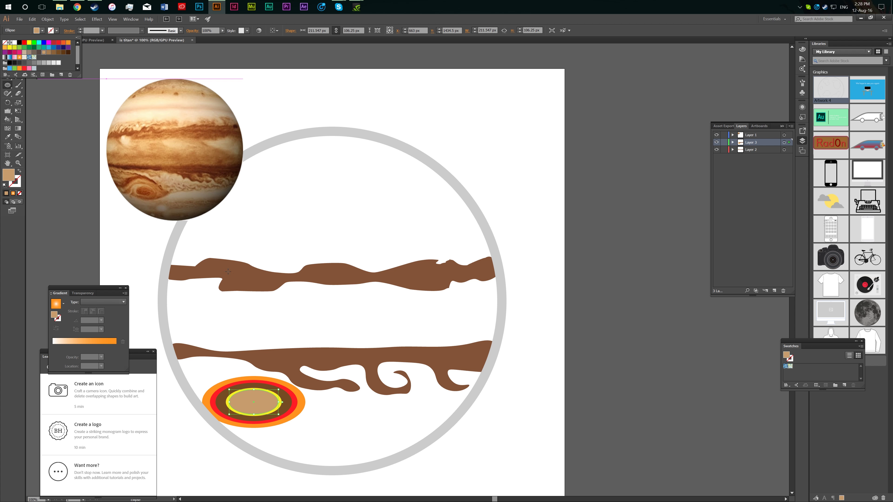
pyautogui.press('v')
pyautogui.hotkey('ctrl', 'shift', 'a')
# - Set a light peach fill and add a new layer above Layer 3
pyautogui.doubleClick(8, 175)
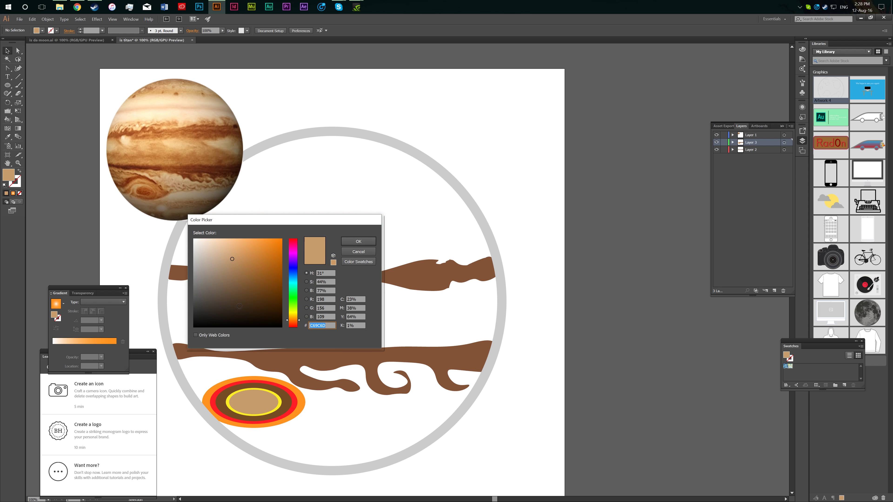
pyautogui.click(209, 251)
pyautogui.click(363, 240)
pyautogui.click(18, 68)
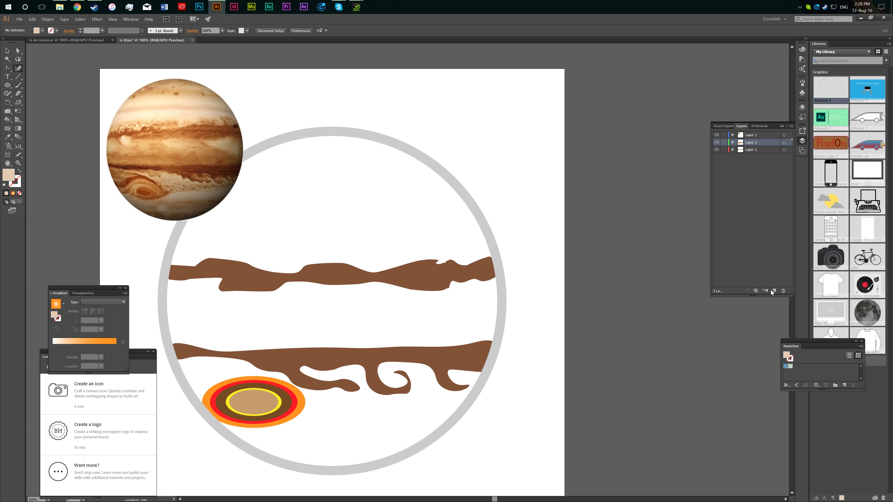
pyautogui.click(774, 291)
# - Trace a closed wavy band outline beneath the lower brown band with the Curvature tool
pyautogui.click(172, 358)
pyautogui.click(182, 381)
pyautogui.click(212, 377)
pyautogui.click(231, 376)
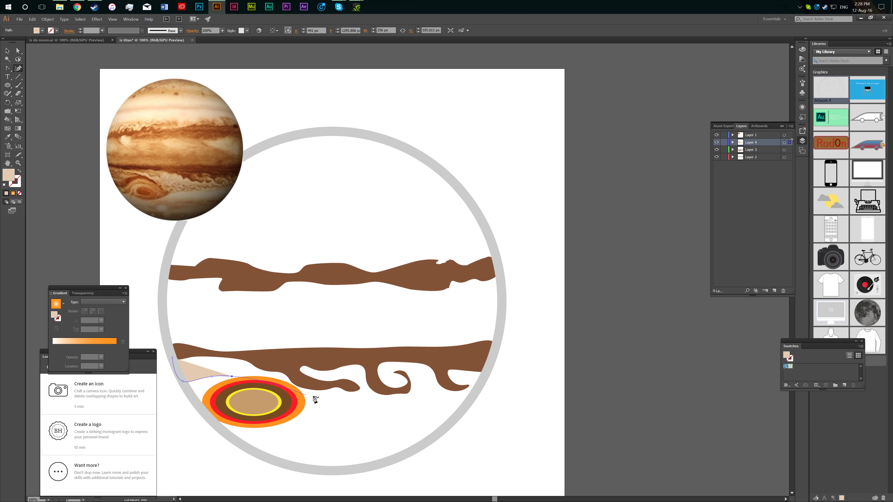
pyautogui.keyDown('ctrl'); pyautogui.click(267, 389); pyautogui.keyUp('ctrl')
pyautogui.click(308, 411)
pyautogui.click(354, 411)
pyautogui.click(384, 400)
pyautogui.click(432, 406)
pyautogui.click(477, 391)
pyautogui.click(488, 369)
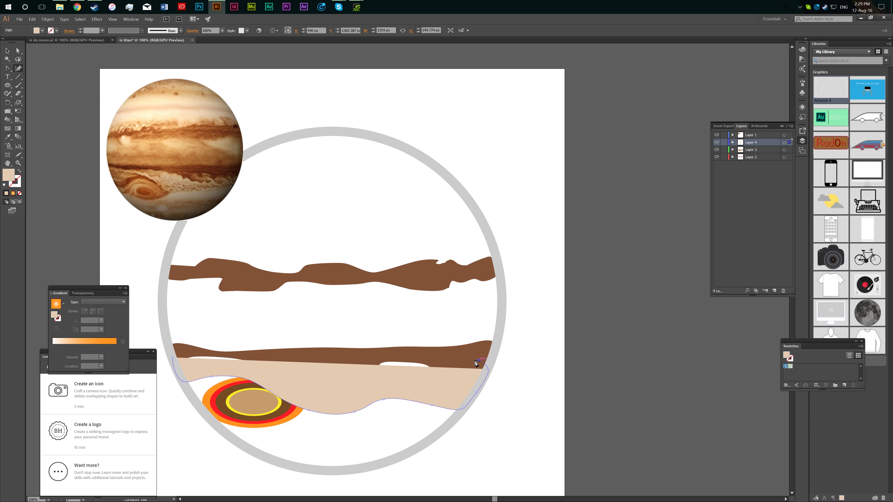
pyautogui.click(188, 355)
pyautogui.click(172, 358)
# - Move Layer 4 to the bottom and give the band a darker tan fill
pyautogui.moveTo(751, 143); pyautogui.dragTo(759, 180)
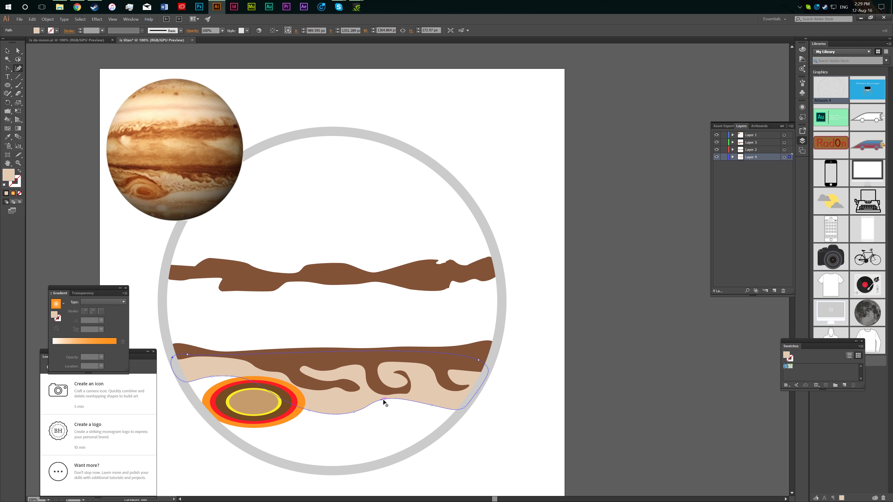
pyautogui.doubleClick(9, 175)
pyautogui.click(225, 261)
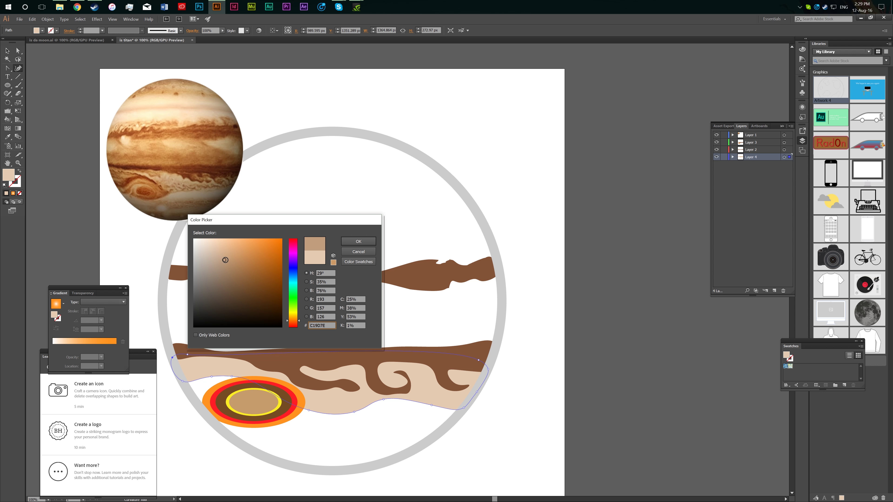
pyautogui.click(358, 243)
# - Draw a small darker-brown shape at the band's left end
pyautogui.click(186, 389)
pyautogui.click(201, 406)
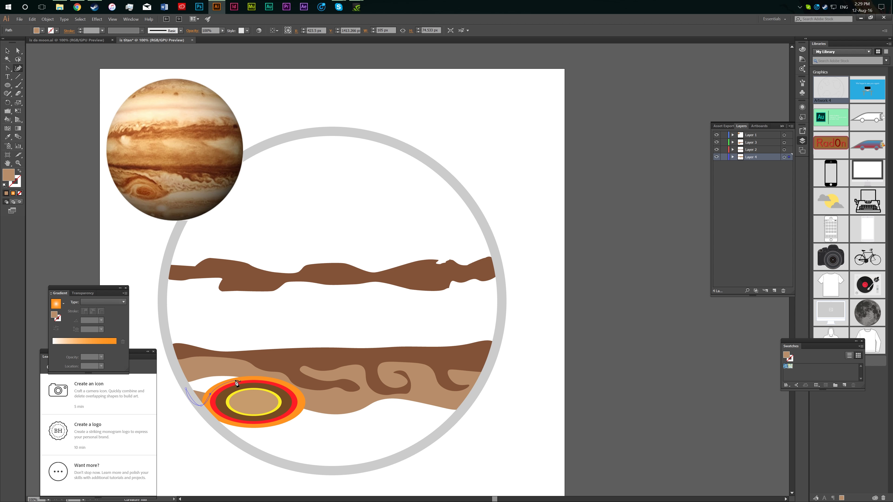
pyautogui.doubleClick(8, 175)
pyautogui.click(225, 261)
pyautogui.click(362, 243)
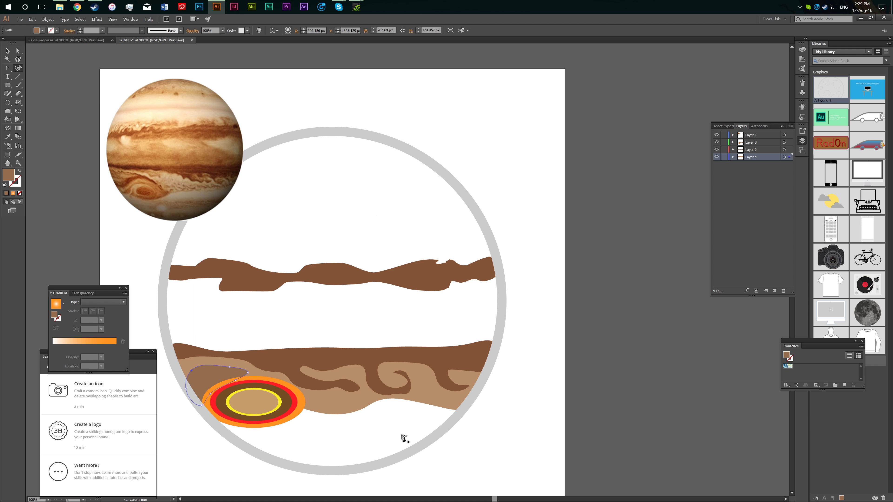
# - Activate Layer 3, add a new layer and paste the brown shape onto it
pyautogui.click(752, 142)
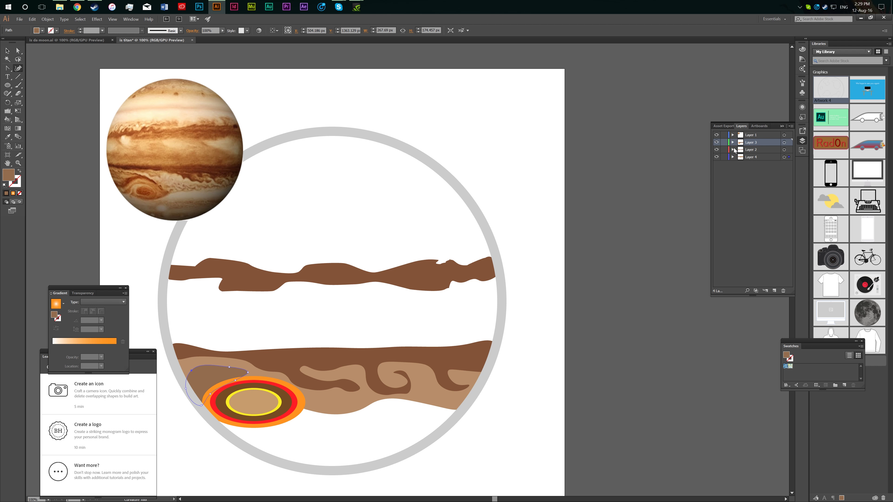
pyautogui.keyDown('ctrl'); pyautogui.click(671, 215); pyautogui.keyUp('ctrl')
pyautogui.click(774, 290)
pyautogui.hotkey('ctrl', 'v')
# - Move the pasted brown shape to the band's lower-left end and Layer 5 to the bottom
pyautogui.click(7, 50)
pyautogui.moveTo(405, 264); pyautogui.dragTo(214, 379)
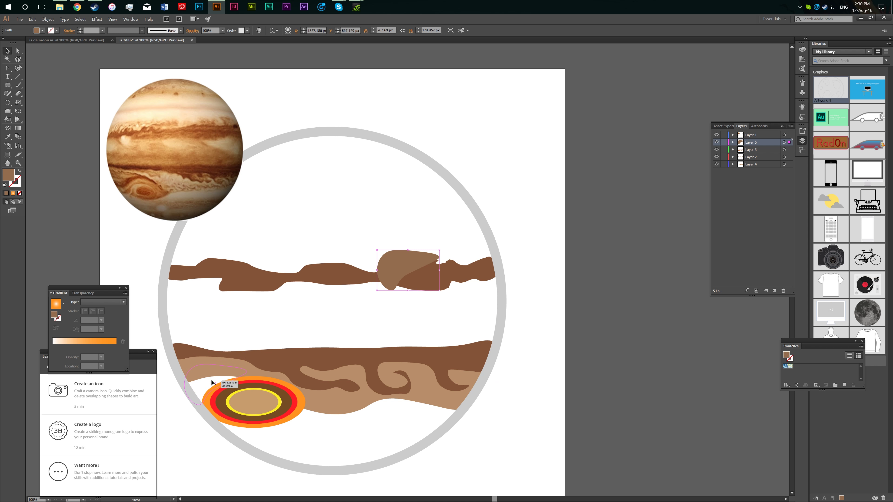
pyautogui.moveTo(753, 142); pyautogui.dragTo(753, 167)
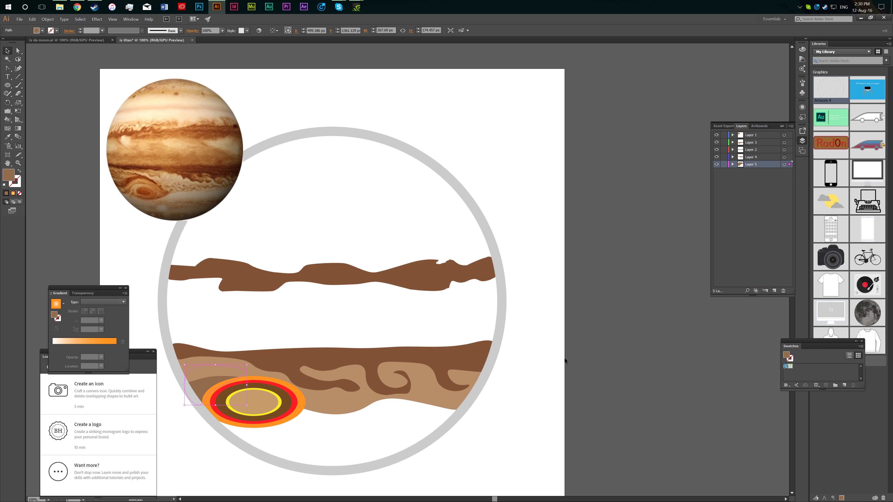
pyautogui.click(532, 390)
# - Remove the storm spot from the lower band
pyautogui.doubleClick(256, 404)
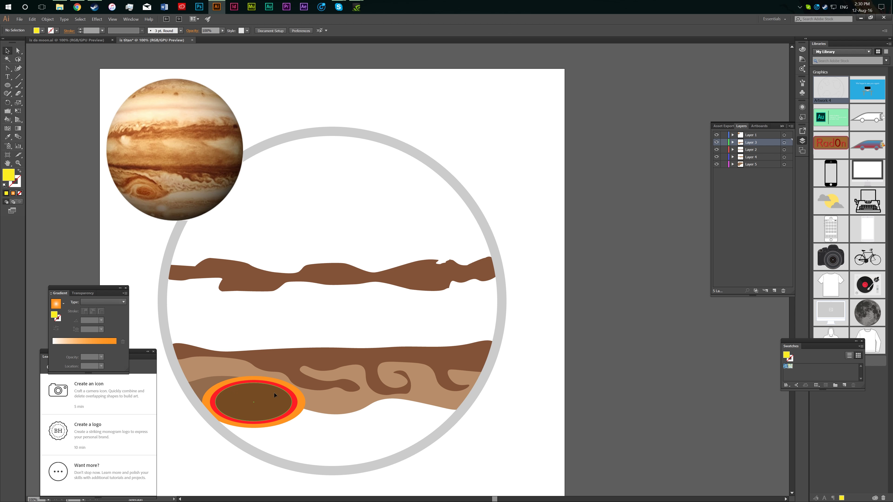
pyautogui.hotkey('ctrl', 'z')
pyautogui.hotkey('ctrl', 'z')
pyautogui.hotkey('ctrl', 'z')
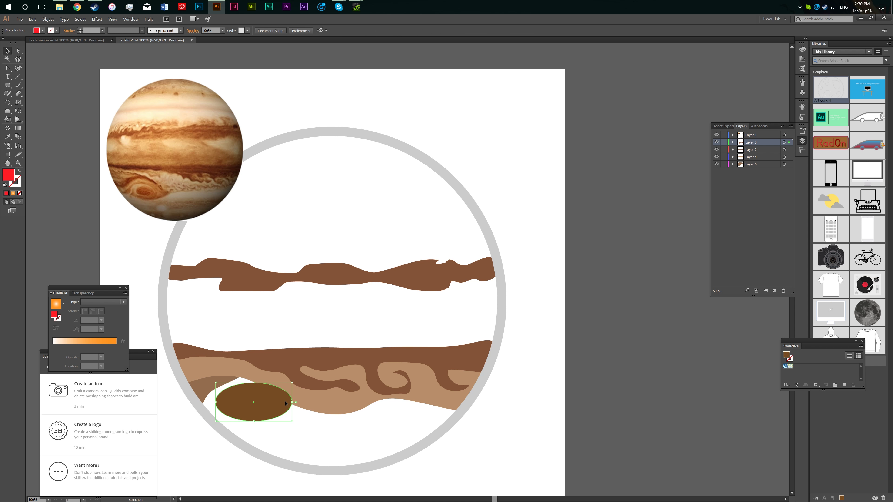
pyautogui.hotkey('ctrl', 'z')
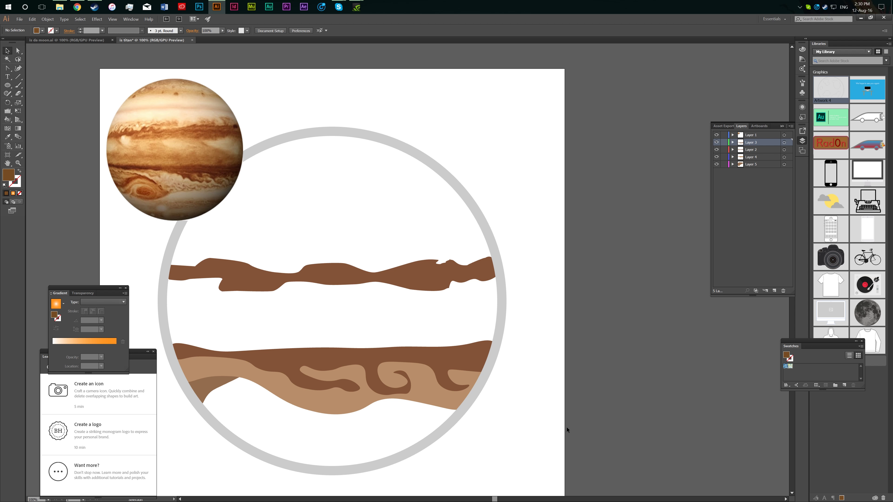
# - Draw a light tan dune shape along the circle's bottom and send it to the back
pyautogui.doubleClick(8, 174)
pyautogui.click(359, 240)
pyautogui.click(18, 68)
pyautogui.click(194, 400)
pyautogui.click(339, 403)
pyautogui.click(397, 392)
pyautogui.click(448, 398)
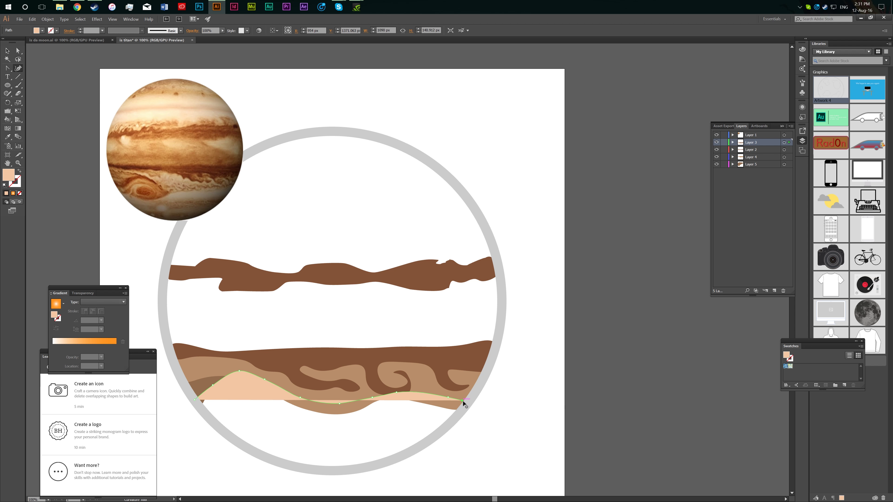
pyautogui.click(429, 442)
pyautogui.click(399, 456)
pyautogui.click(327, 470)
pyautogui.click(246, 446)
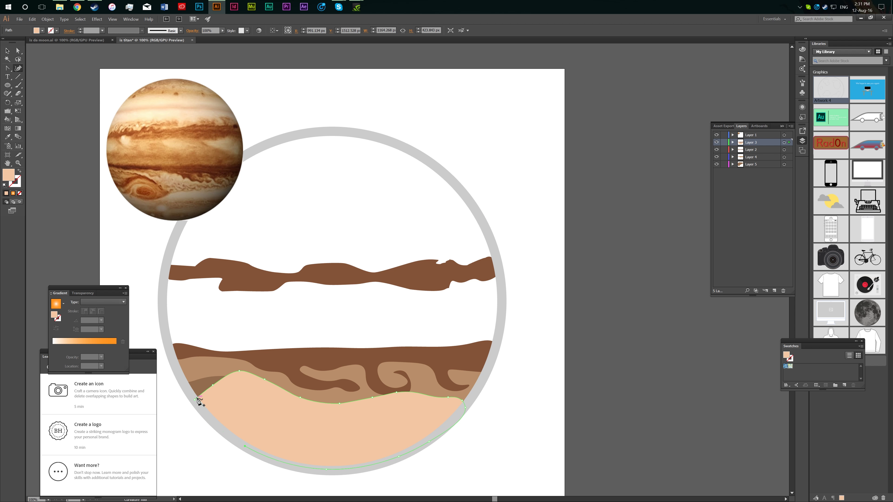
pyautogui.hotkey('ctrl', 'shift', '[')
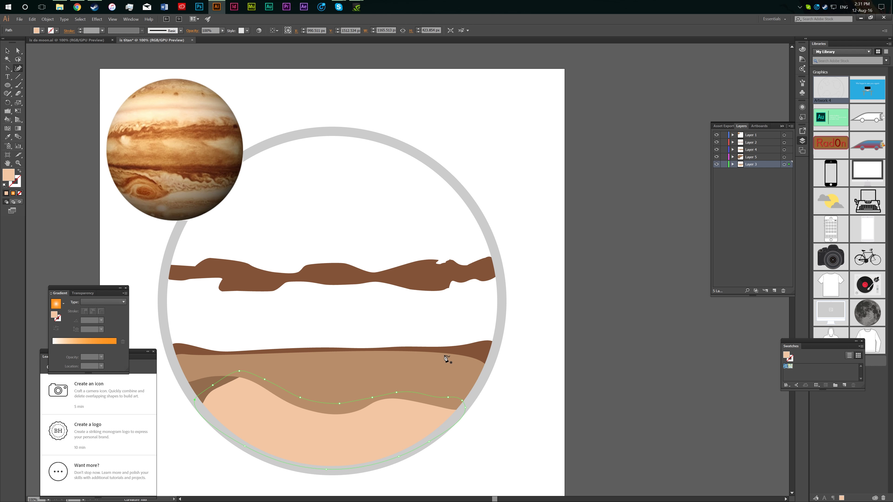
# - Reorder Layer 3 above Layers 4 and 5, then add empty Layer 6
pyautogui.press('v')
pyautogui.click(398, 376)
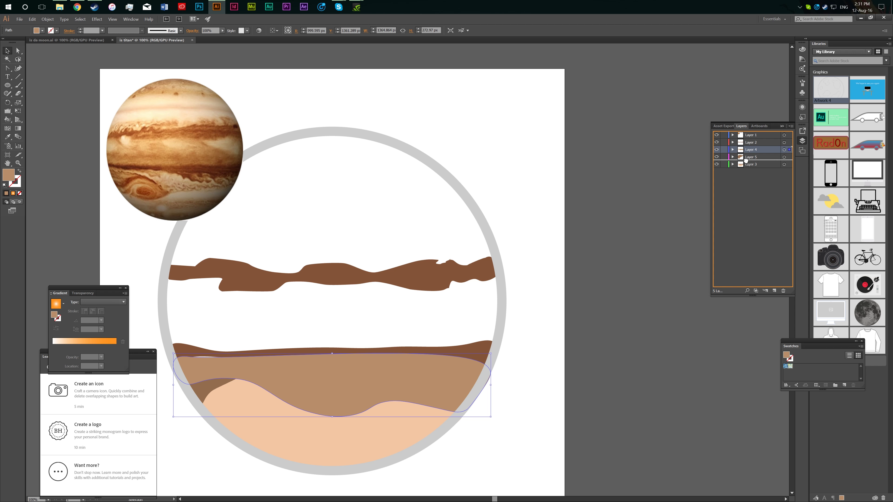
pyautogui.click(751, 164)
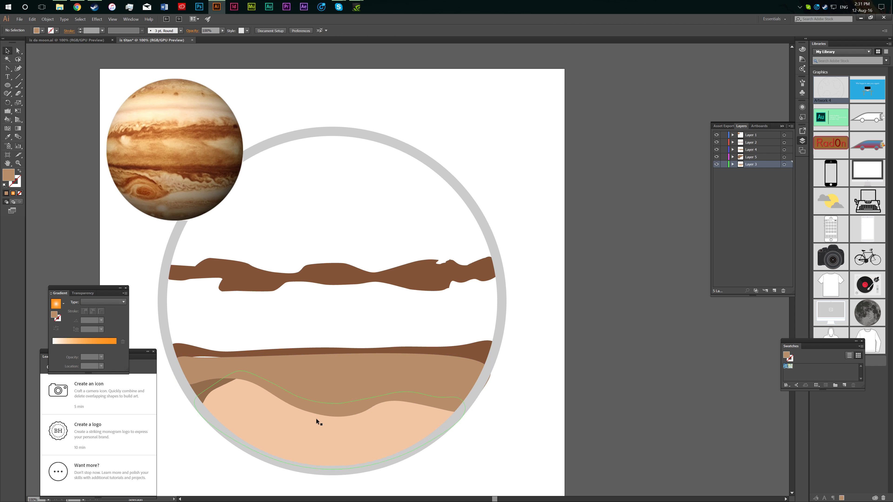
pyautogui.moveTo(315, 418); pyautogui.dragTo(474, 461)
pyautogui.moveTo(751, 165); pyautogui.dragTo(752, 146)
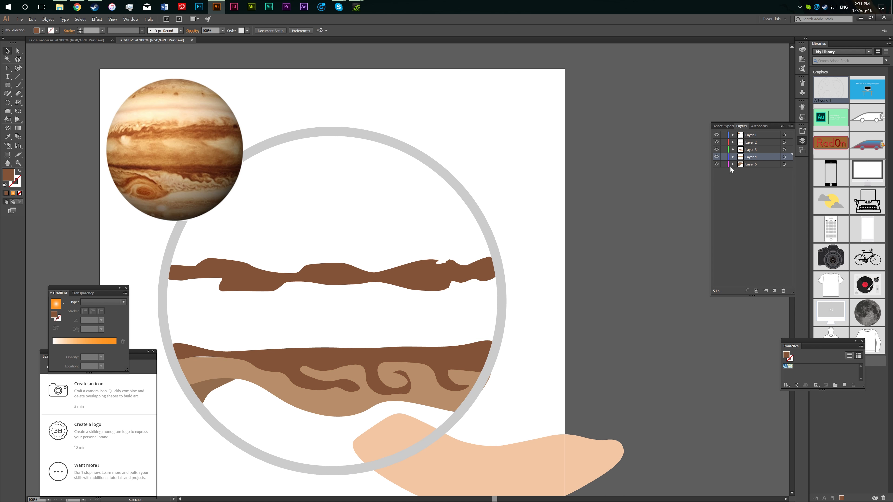
pyautogui.click(430, 382)
pyautogui.click(219, 401)
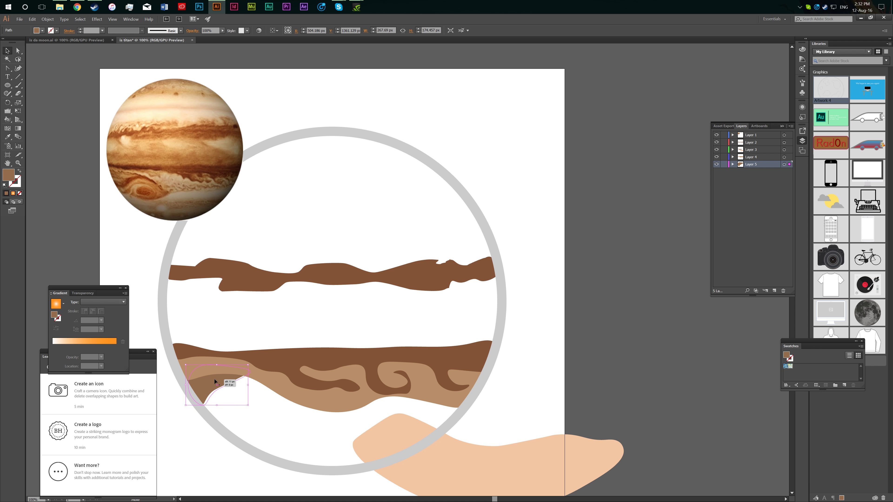
pyautogui.click(630, 337)
pyautogui.click(774, 290)
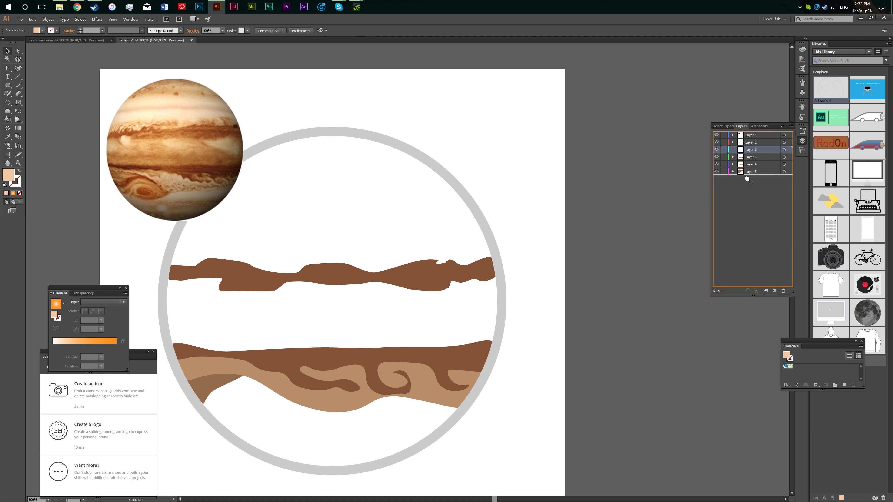
# - Move Layer 6 to the bottom and paste the peach dune across the circle's base
pyautogui.moveTo(752, 149); pyautogui.dragTo(748, 176)
pyautogui.hotkey('ctrl', 'v')
pyautogui.moveTo(424, 298); pyautogui.dragTo(345, 448)
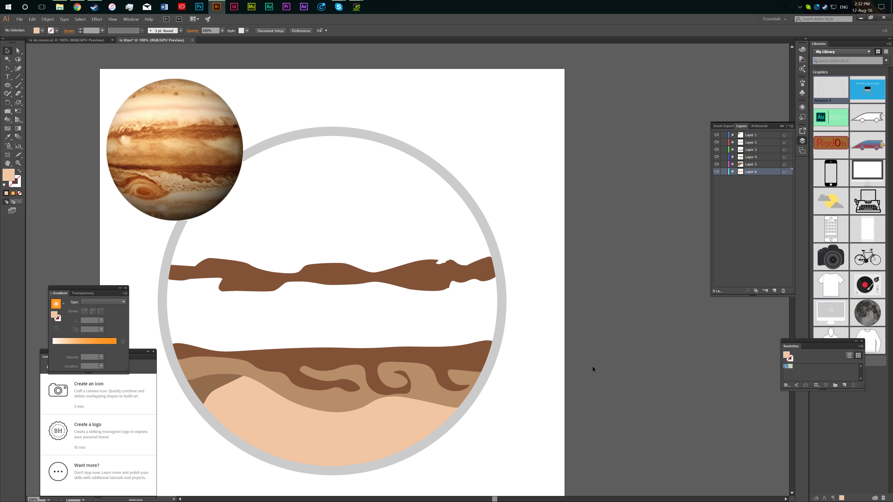
pyautogui.click(566, 346)
# - Draw a dark brown crescent along the circle's bottom edge
pyautogui.doubleClick(9, 174)
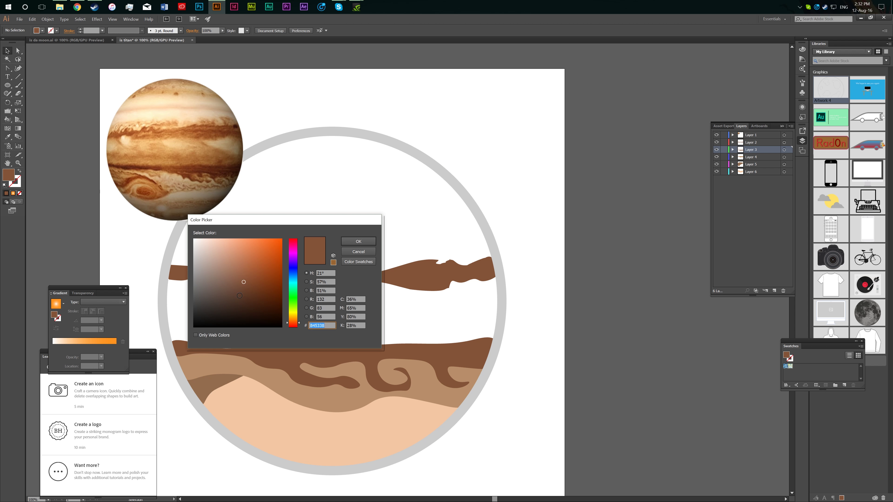
pyautogui.press('Return')
pyautogui.click(257, 454)
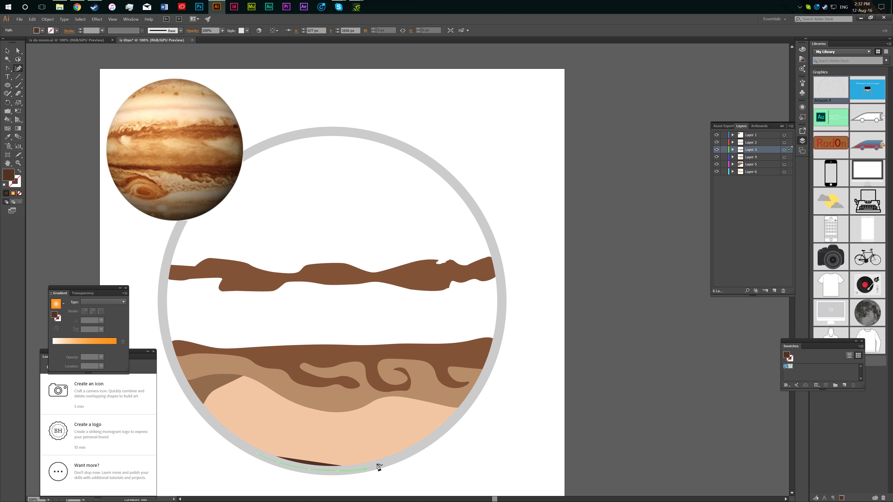
pyautogui.click(245, 449)
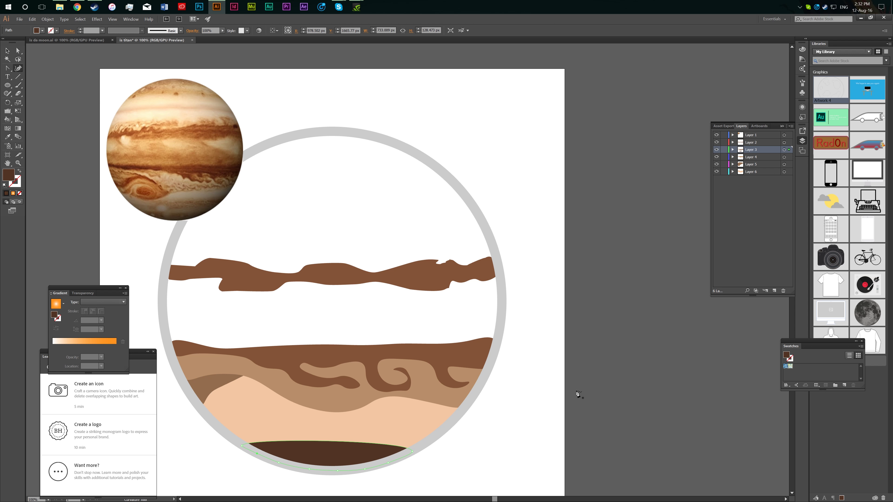
pyautogui.doubleClick(8, 175)
pyautogui.click(220, 260)
# - Recolour the bottom shape a lighter tan-brown
pyautogui.moveTo(292, 323); pyautogui.dragTo(293, 321)
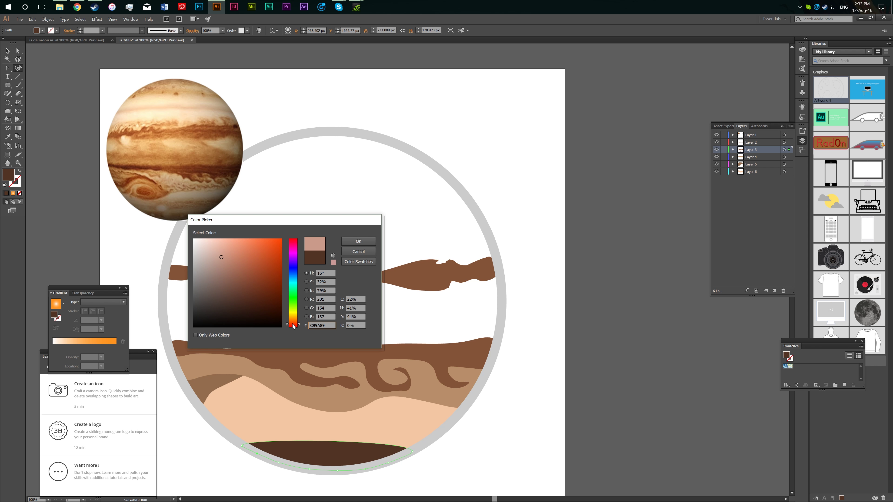
pyautogui.click(235, 268)
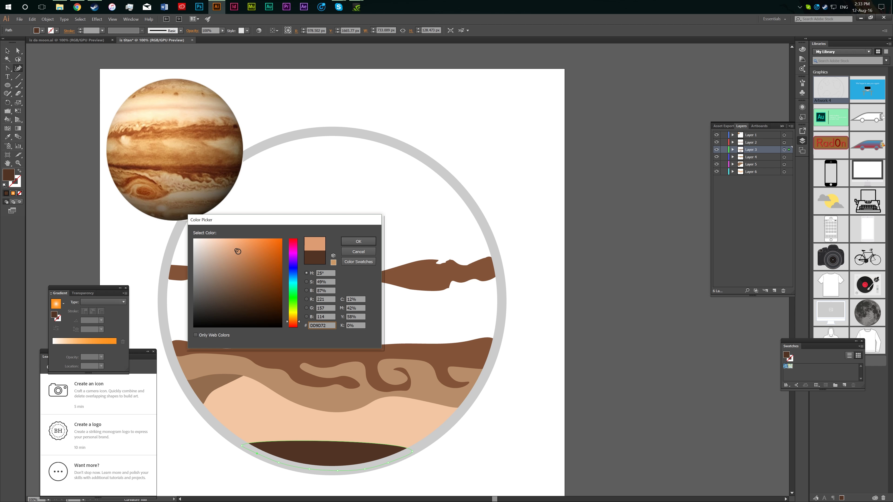
pyautogui.click(360, 242)
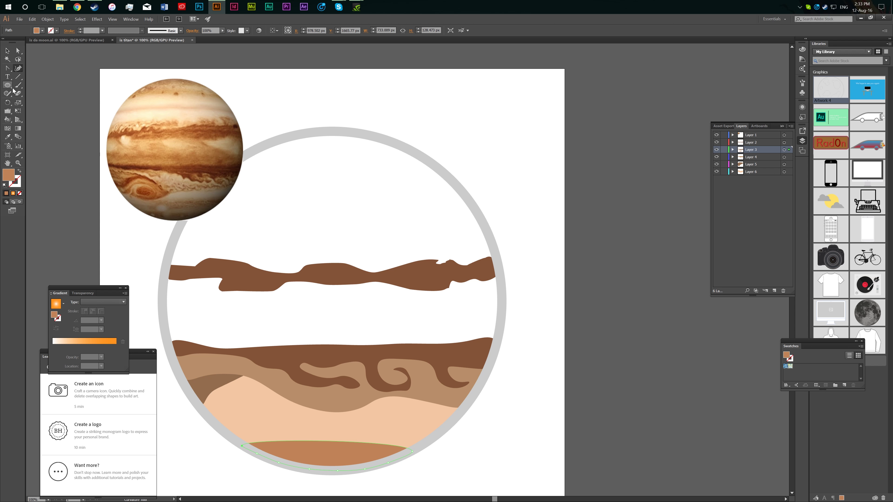
pyautogui.click(162, 323)
# - On a new layer, trace the lower edge of a new band across the circle
pyautogui.click(774, 290)
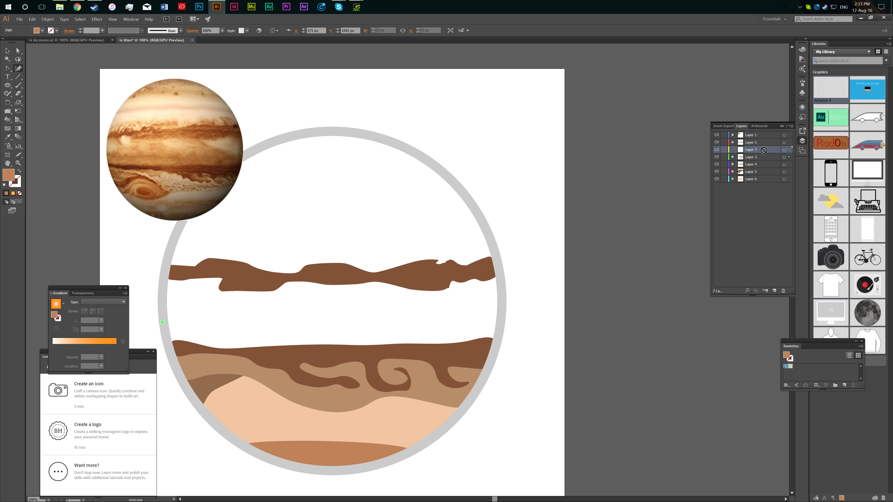
pyautogui.click(166, 342)
pyautogui.click(184, 351)
pyautogui.click(205, 350)
pyautogui.click(258, 348)
pyautogui.click(364, 347)
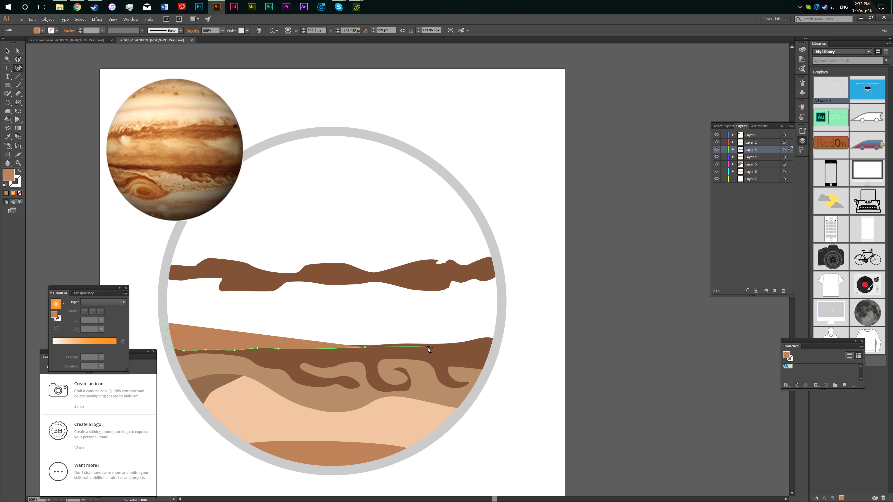
pyautogui.click(433, 347)
pyautogui.click(501, 335)
# - Curve the band up into a wave with a left-reaching arm and close it
pyautogui.click(482, 313)
pyautogui.click(415, 293)
pyautogui.click(392, 281)
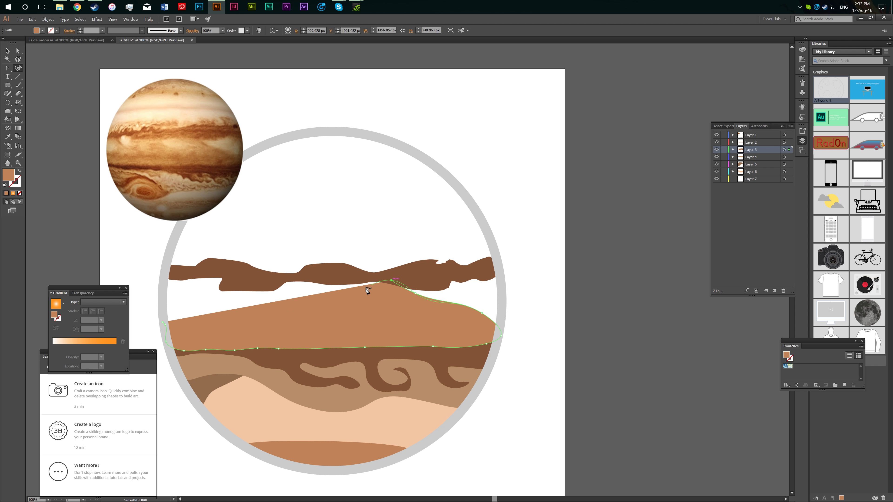
pyautogui.click(364, 289)
pyautogui.click(358, 310)
pyautogui.click(325, 303)
pyautogui.click(290, 286)
pyautogui.click(293, 310)
pyautogui.click(313, 326)
pyautogui.click(256, 328)
pyautogui.click(226, 318)
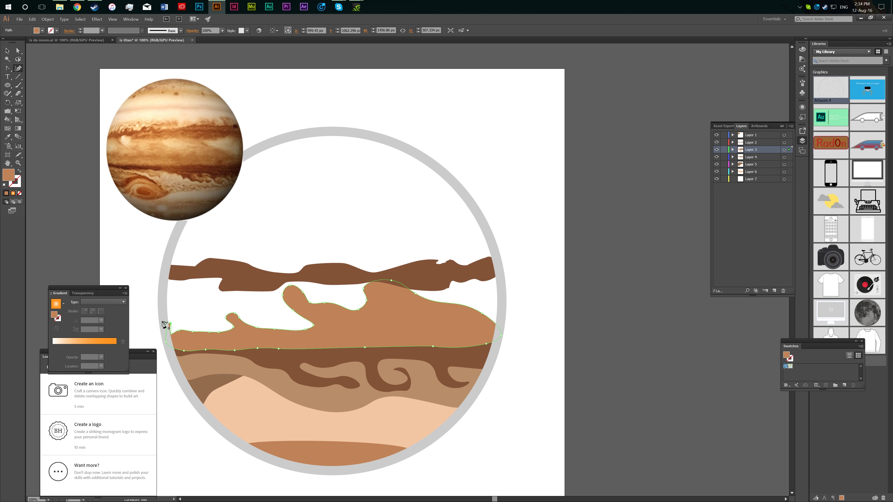
# - Position the light-brown wave over the swirl band and delete the dark-brown top band
pyautogui.moveTo(751, 149); pyautogui.dragTo(756, 181)
pyautogui.click(682, 271)
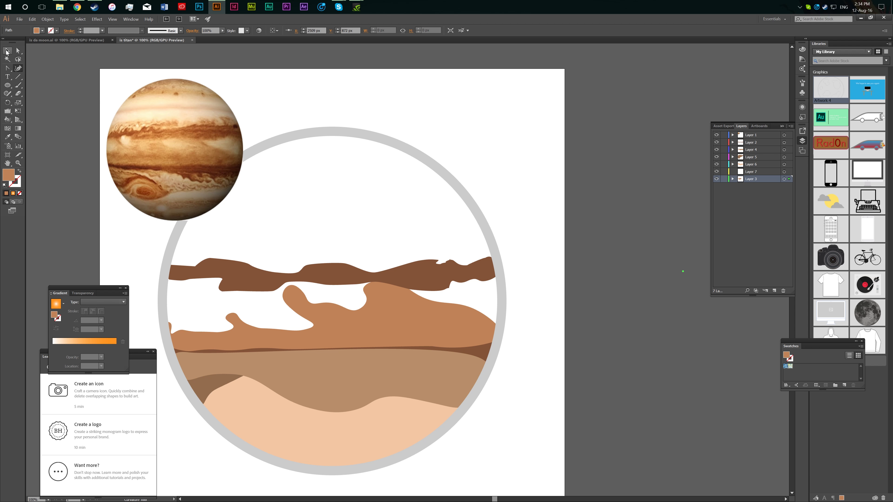
pyautogui.click(7, 53)
pyautogui.moveTo(438, 312); pyautogui.dragTo(511, 267)
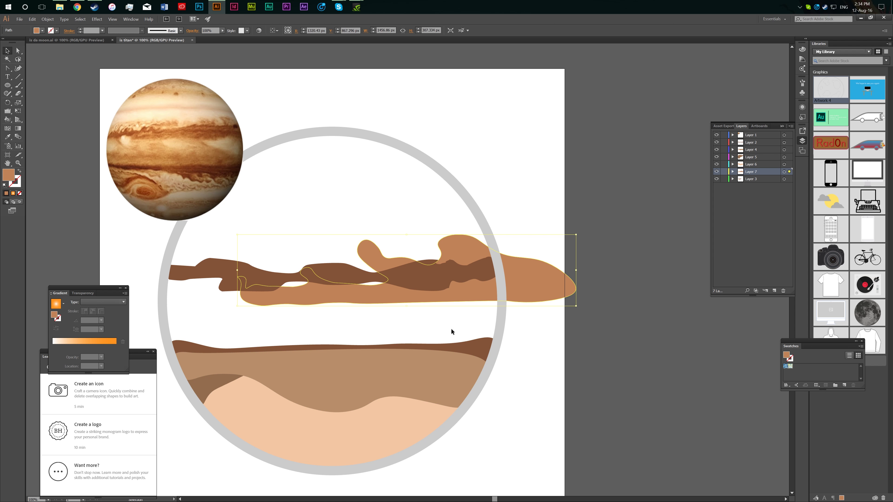
pyautogui.click(471, 341)
pyautogui.moveTo(751, 179); pyautogui.dragTo(759, 148)
pyautogui.moveTo(542, 277); pyautogui.dragTo(469, 323)
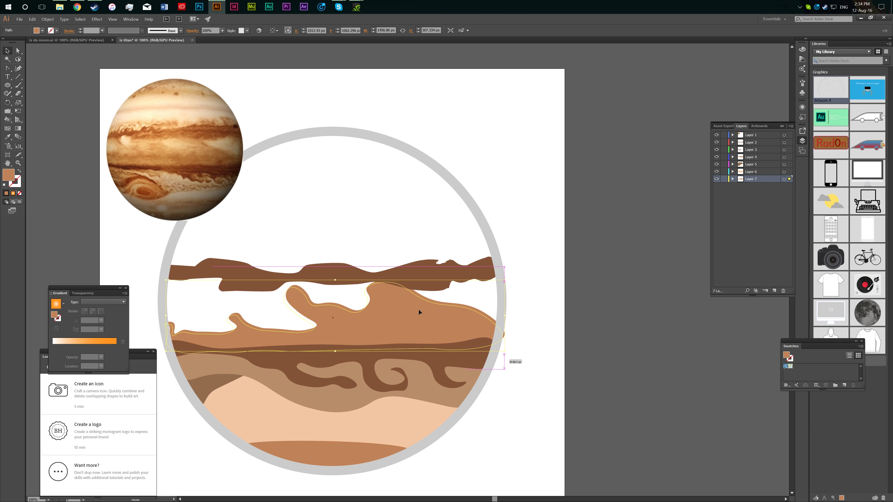
pyautogui.moveTo(422, 309); pyautogui.dragTo(419, 309)
pyautogui.click(430, 273)
pyautogui.press('Delete')
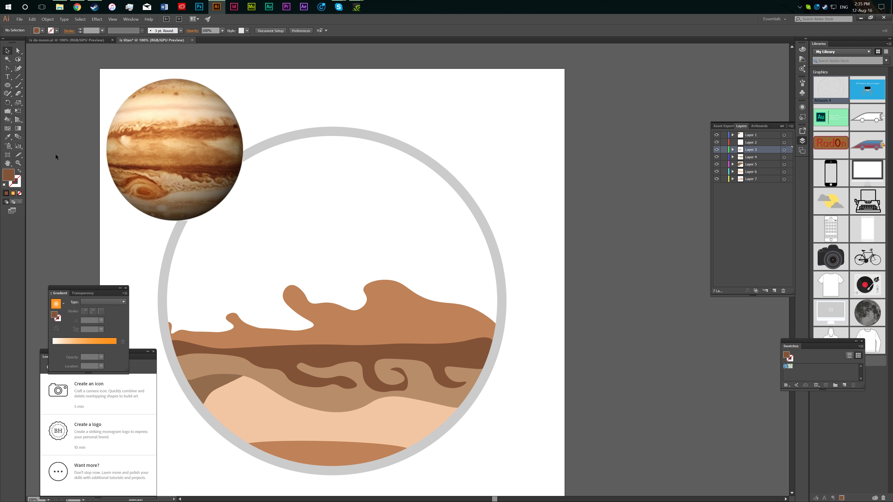
# - With the Curvature tool, set the fill to a light peach in the Color Picker
pyautogui.click(18, 68)
pyautogui.doubleClick(7, 174)
pyautogui.click(292, 317)
pyautogui.moveTo(292, 319); pyautogui.dragTo(292, 315)
pyautogui.click(223, 281)
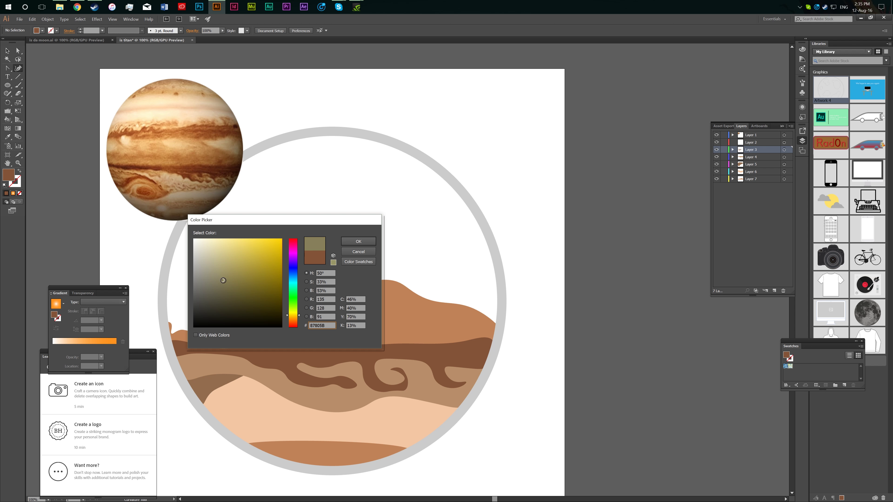
pyautogui.click(291, 319)
pyautogui.click(358, 241)
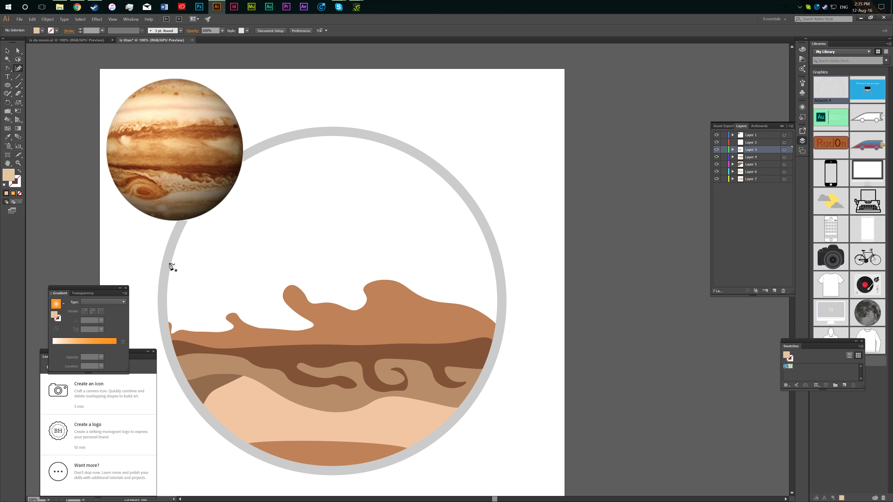
# - Draw a trial peach path near the top, then delete it
pyautogui.click(171, 258)
pyautogui.click(181, 257)
pyautogui.click(190, 249)
pyautogui.click(210, 259)
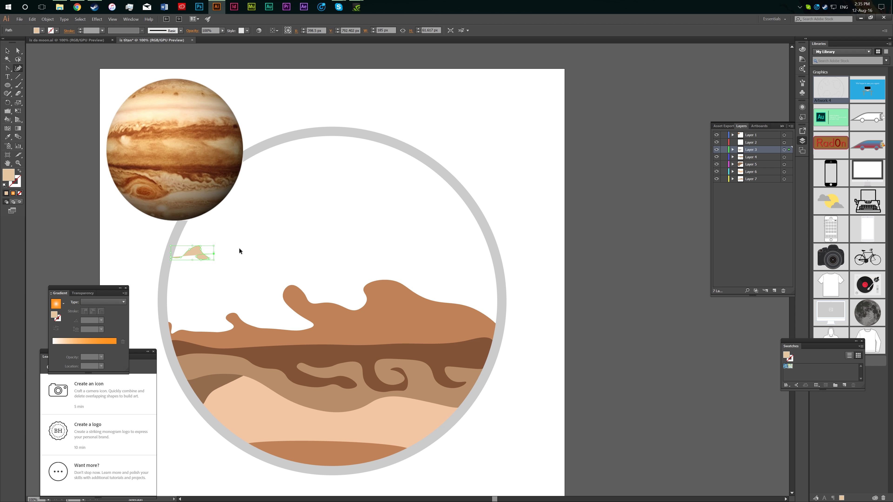
pyautogui.press('Delete')
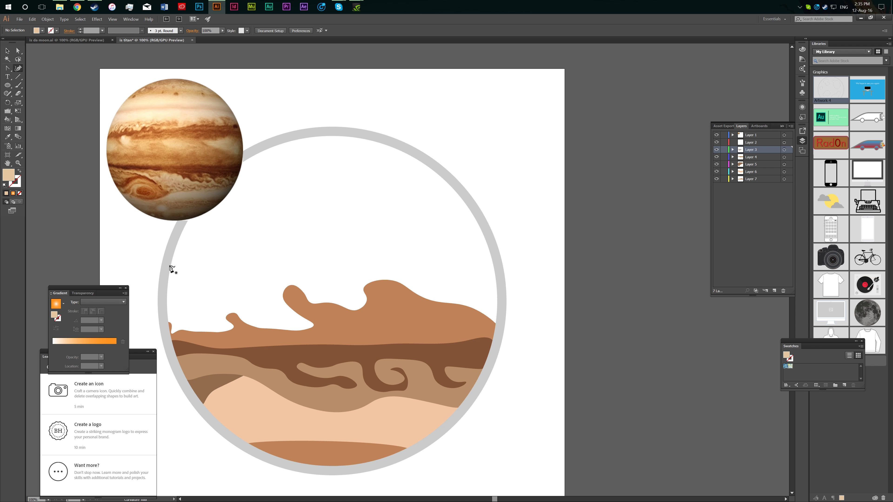
# - Trace the peach band's wavy top edge across to the planet's right side
pyautogui.click(166, 267)
pyautogui.click(201, 271)
pyautogui.click(228, 281)
pyautogui.click(244, 267)
pyautogui.click(302, 273)
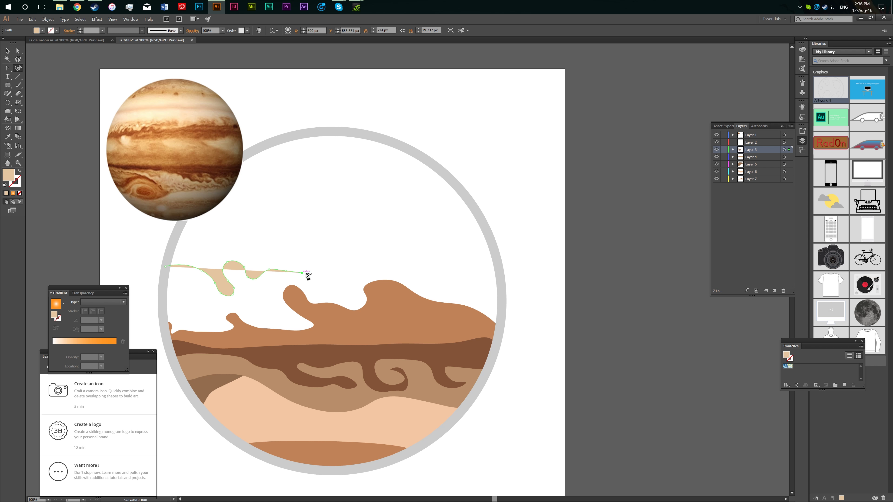
pyautogui.click(429, 287)
pyautogui.click(486, 268)
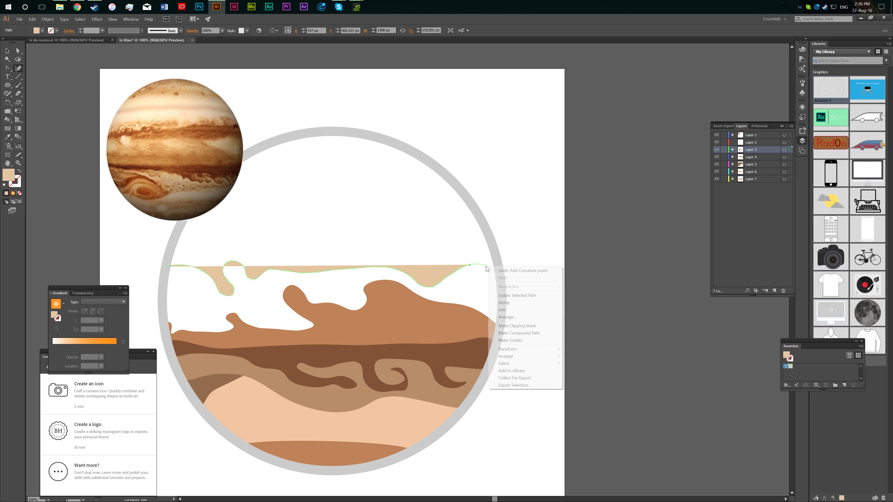
pyautogui.rightClick(487, 264)
pyautogui.press('Escape')
# - Reshape the right dip, trace the right side and bottom edge, and close the band
pyautogui.moveTo(429, 287); pyautogui.dragTo(427, 264)
pyautogui.click(494, 271)
pyautogui.click(500, 315)
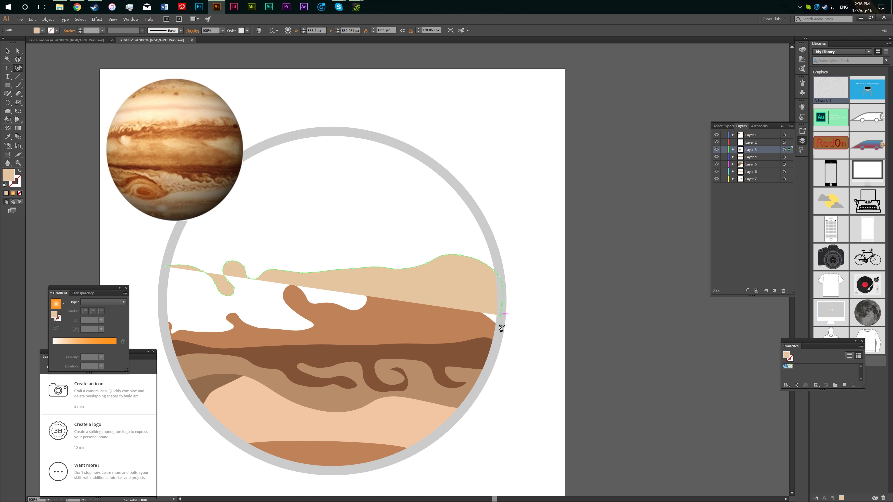
pyautogui.click(482, 329)
pyautogui.click(291, 336)
pyautogui.click(205, 341)
pyautogui.click(170, 339)
pyautogui.click(163, 318)
pyautogui.click(165, 266)
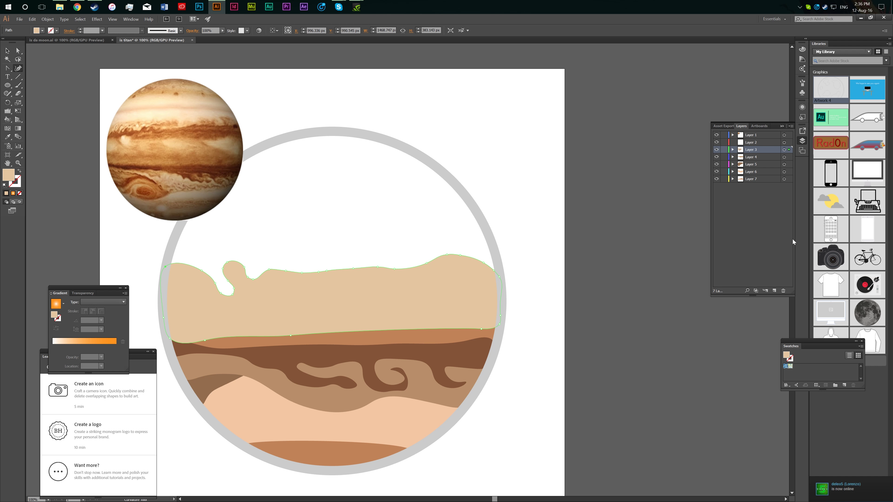
# - Move the beige band up and settle it behind the light-brown dunes
pyautogui.moveTo(751, 149); pyautogui.dragTo(734, 227)
pyautogui.hotkey('ctrl', 'z')
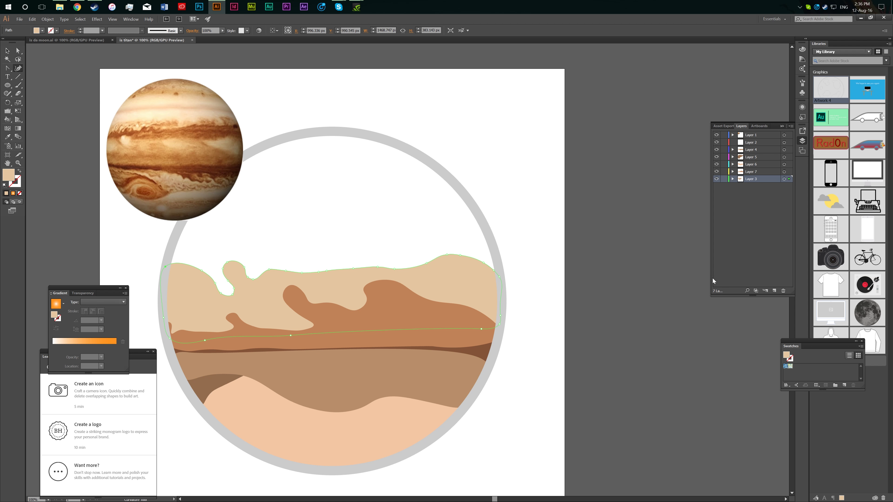
pyautogui.press('v')
pyautogui.moveTo(400, 306); pyautogui.dragTo(421, 241)
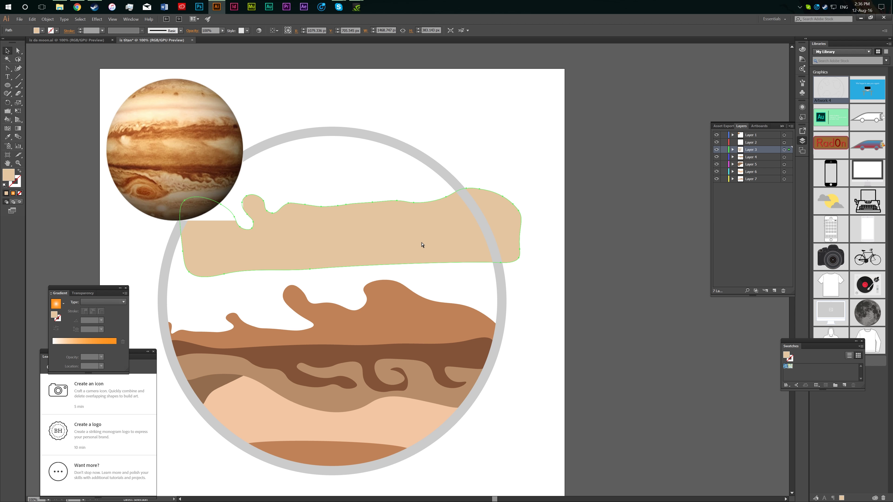
pyautogui.press('Delete')
pyautogui.hotkey('ctrl', 'z')
pyautogui.hotkey('ctrl', 'z')
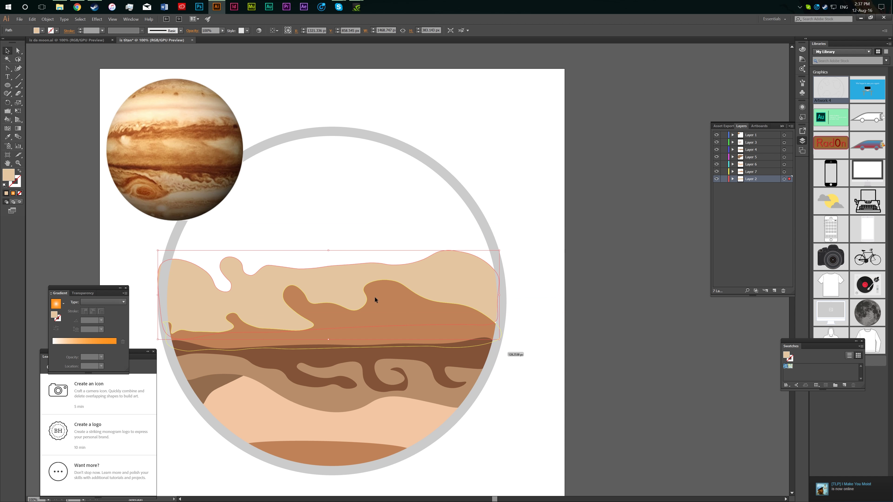
pyautogui.click(427, 278)
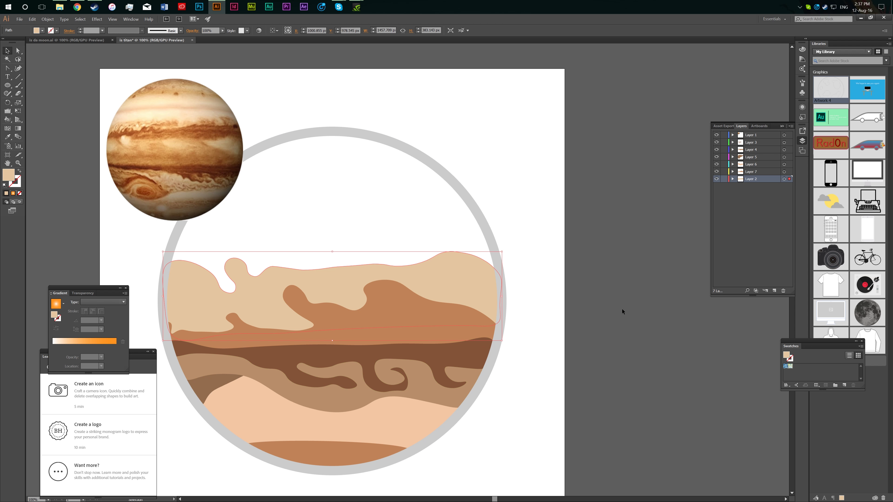
pyautogui.click(608, 291)
# - Set a warm brown fill and trace a new band's lower edge to the right
pyautogui.doubleClick(8, 175)
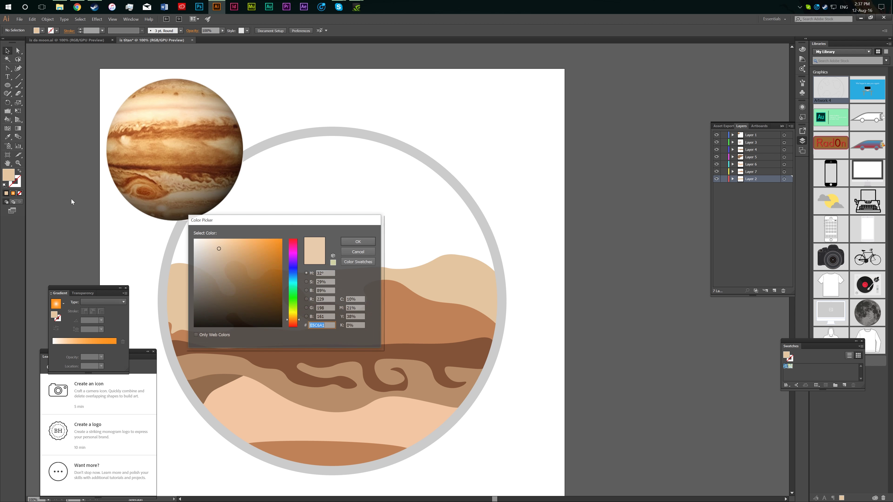
pyautogui.click(240, 282)
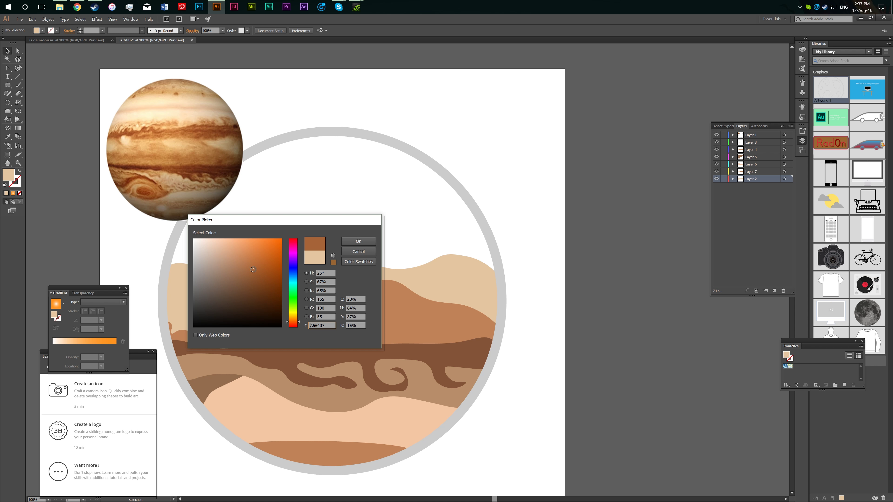
pyautogui.click(357, 241)
pyautogui.click(18, 68)
pyautogui.click(170, 258)
pyautogui.click(233, 303)
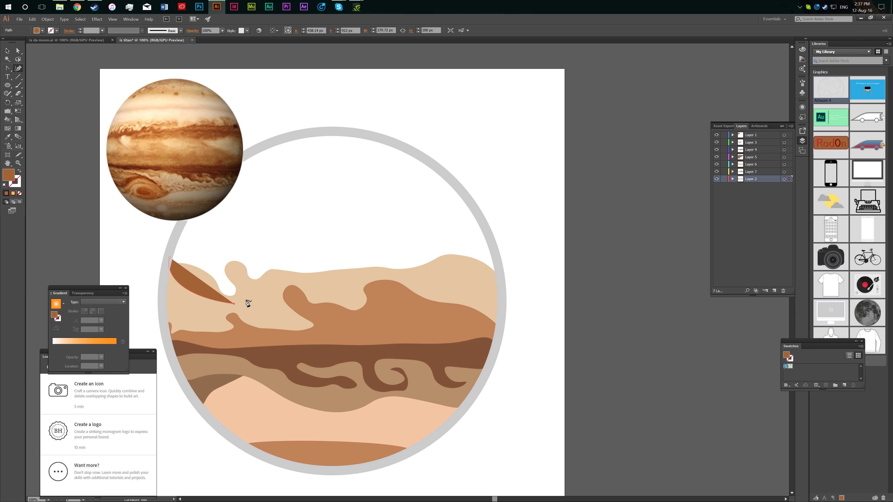
pyautogui.click(267, 282)
pyautogui.click(379, 276)
pyautogui.click(503, 281)
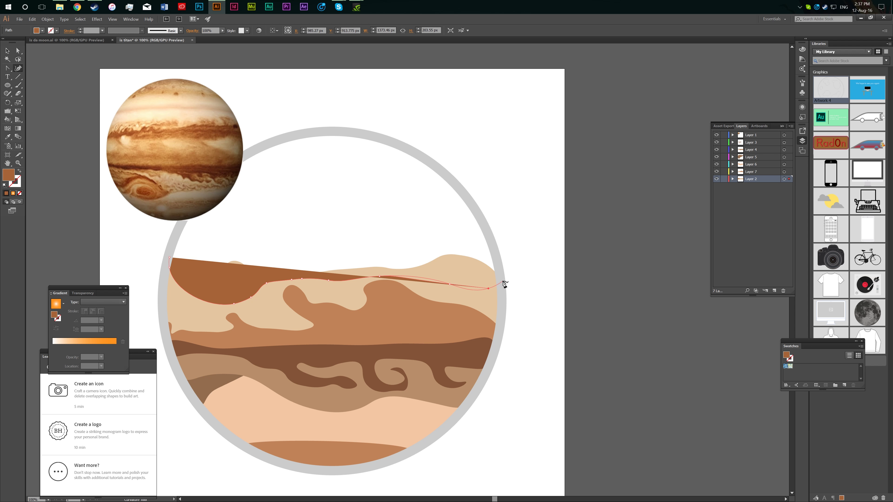
pyautogui.click(498, 265)
pyautogui.click(486, 233)
# - Shape the brown band's wavy top edge and close its outline
pyautogui.click(408, 243)
pyautogui.click(352, 240)
pyautogui.click(301, 251)
pyautogui.click(286, 253)
pyautogui.click(274, 254)
pyautogui.click(263, 255)
pyautogui.click(251, 252)
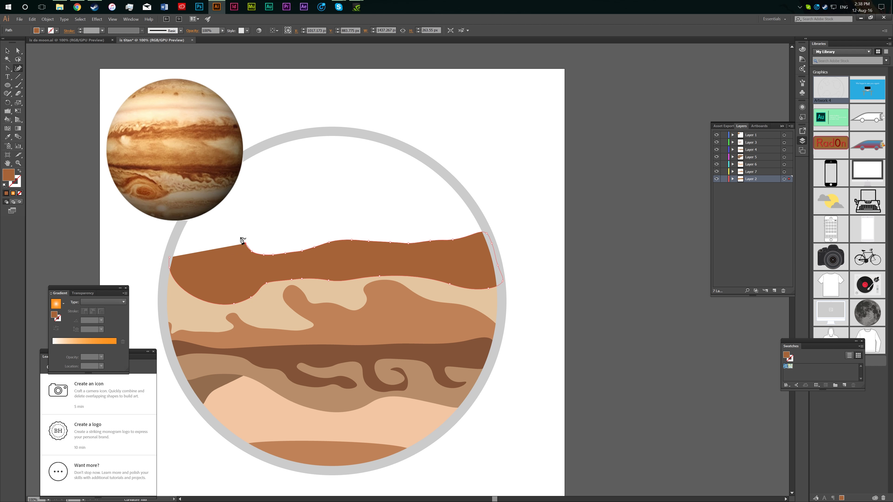
pyautogui.click(174, 253)
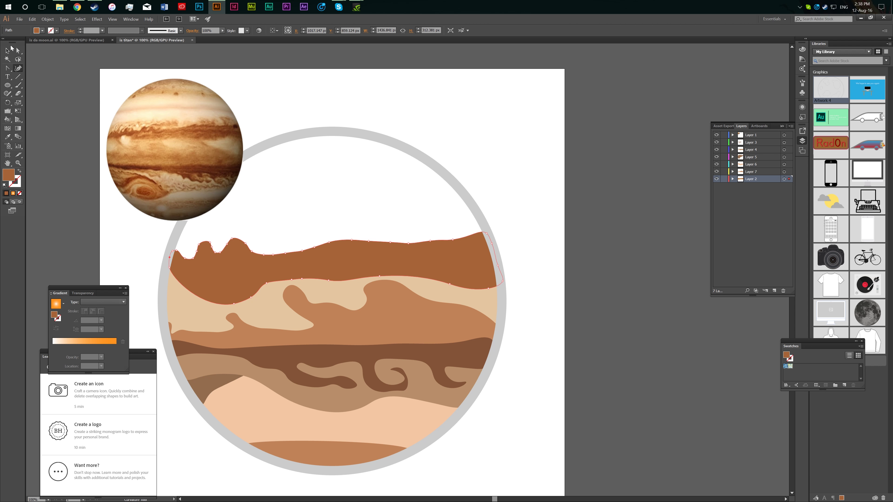
# - Reposition the brown band, send it behind the other bands, and move the Jupiter reference
pyautogui.press('v')
pyautogui.moveTo(299, 258); pyautogui.dragTo(375, 254)
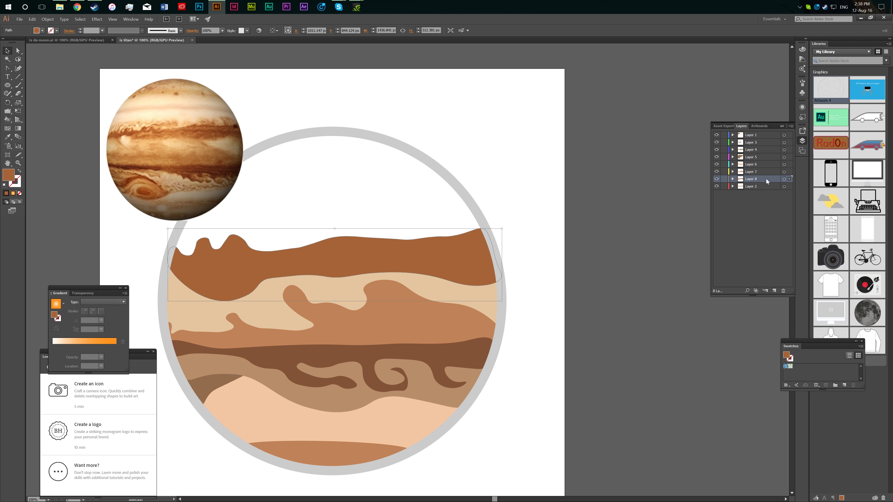
pyautogui.hotkey('ctrl', 'shift', '[')
pyautogui.click(207, 139)
pyautogui.moveTo(207, 139); pyautogui.dragTo(197, 117)
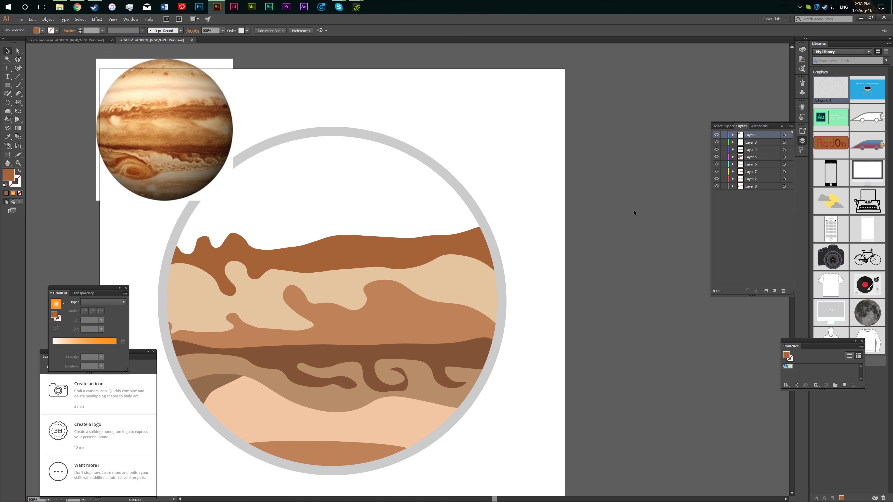
pyautogui.click(63, 41)
pyautogui.click(146, 40)
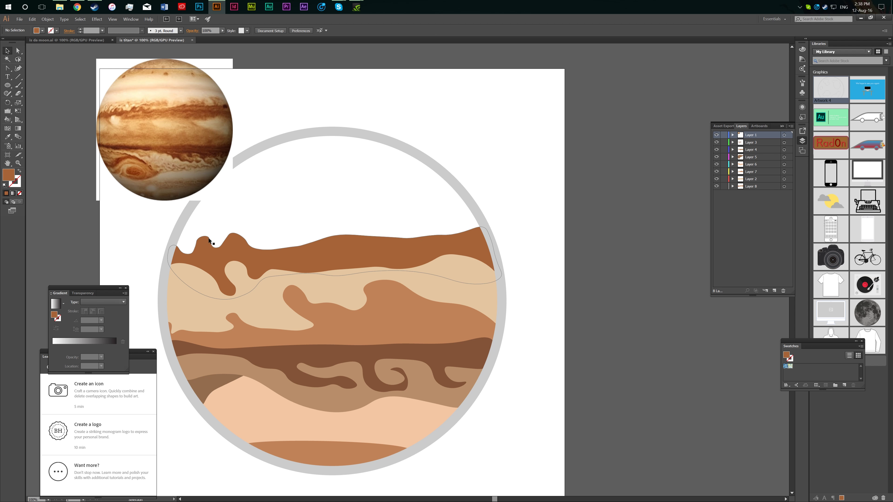
# - Pick a light yellow-tan fill and draw a closed band across the upper planet
pyautogui.doubleClick(8, 175)
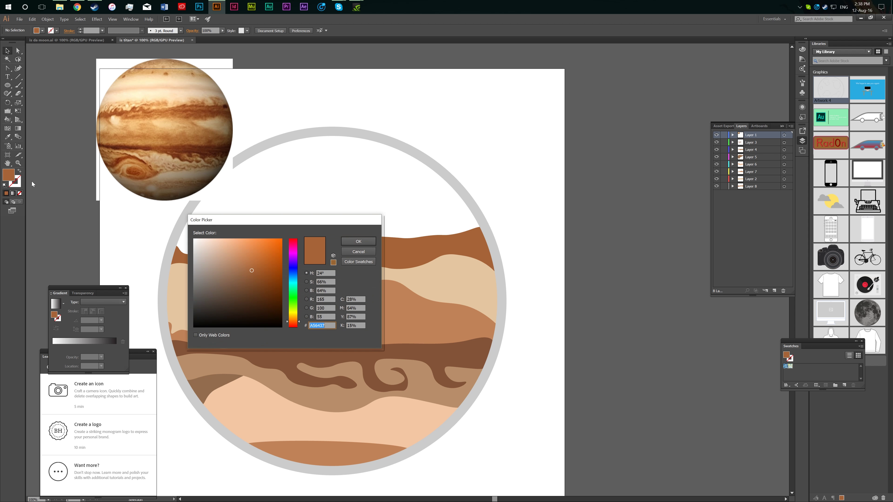
pyautogui.moveTo(215, 243); pyautogui.dragTo(235, 251)
pyautogui.click(347, 241)
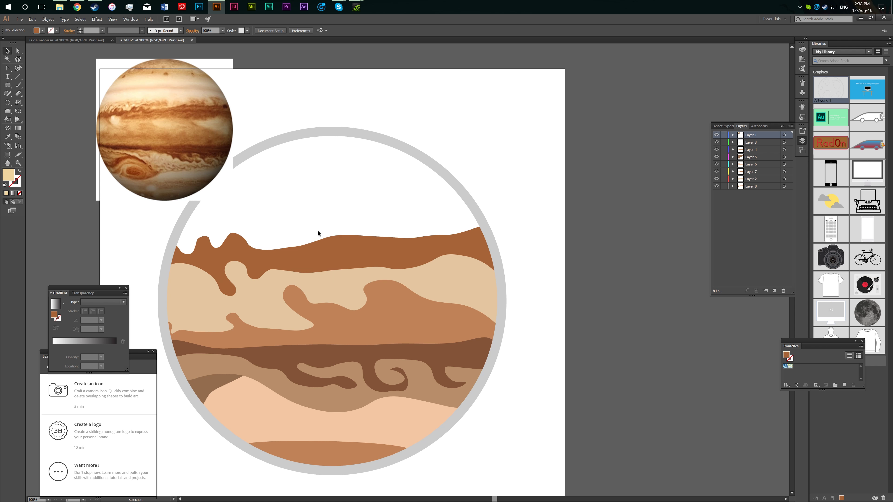
pyautogui.click(190, 211)
pyautogui.click(280, 202)
pyautogui.click(369, 198)
pyautogui.click(470, 204)
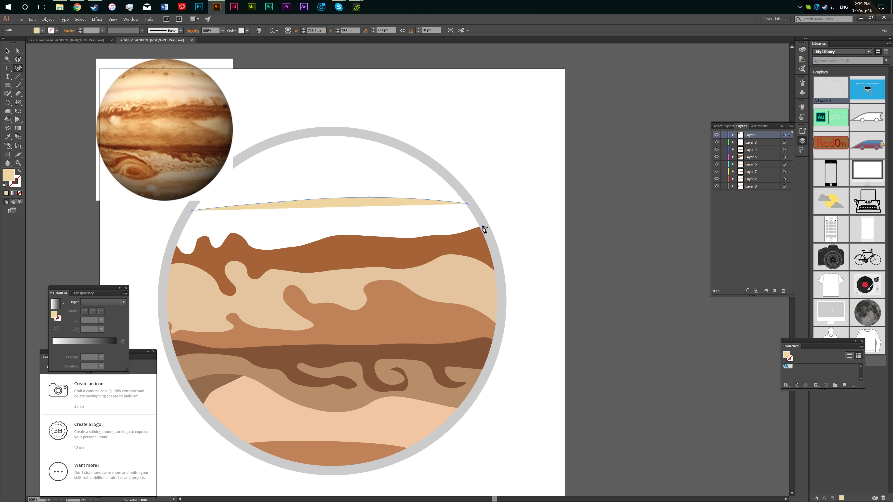
pyautogui.click(482, 228)
pyautogui.click(326, 262)
pyautogui.click(224, 255)
pyautogui.click(187, 257)
pyautogui.click(190, 212)
# - Cut the tan band onto a new layer and move it onto the planet's top
pyautogui.press('v')
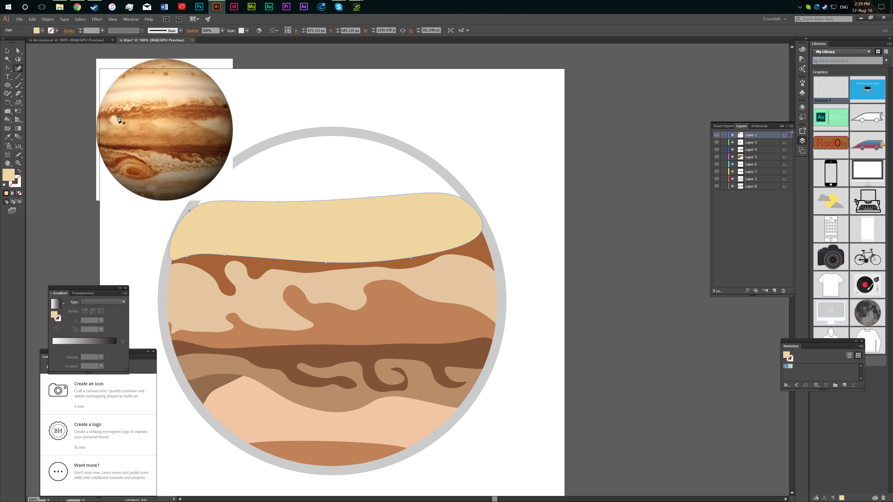
pyautogui.hotkey('ctrl', 'x')
pyautogui.click(775, 290)
pyautogui.hotkey('ctrl', 'v')
pyautogui.moveTo(527, 266); pyautogui.dragTo(446, 219)
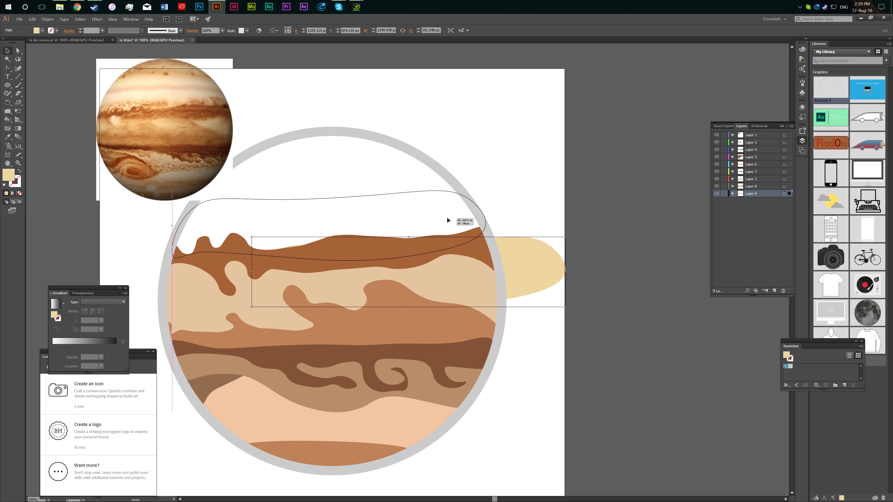
pyautogui.moveTo(178, 124); pyautogui.dragTo(126, 124)
pyautogui.click(521, 126)
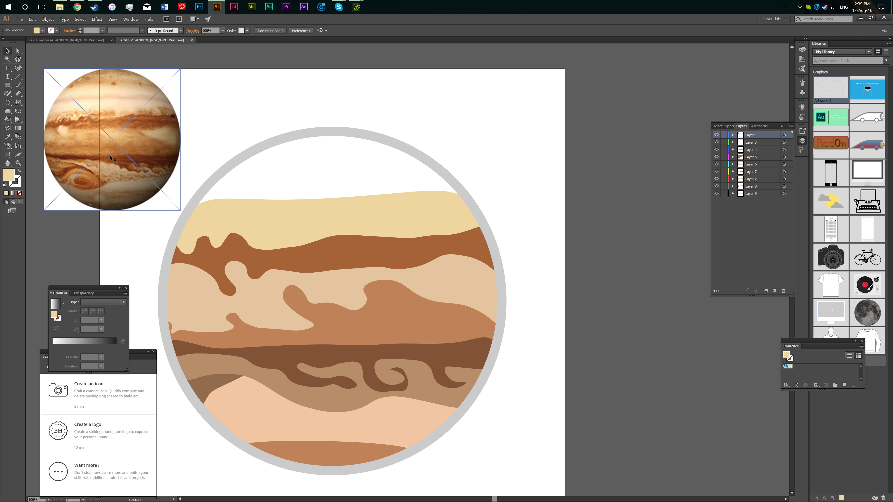
pyautogui.click(18, 67)
pyautogui.doubleClick(8, 174)
# - Choose a light pink fill and draw a closed pink band at the planet's top
pyautogui.click(251, 258)
pyautogui.click(294, 325)
pyautogui.moveTo(295, 326); pyautogui.dragTo(295, 329)
pyautogui.click(229, 240)
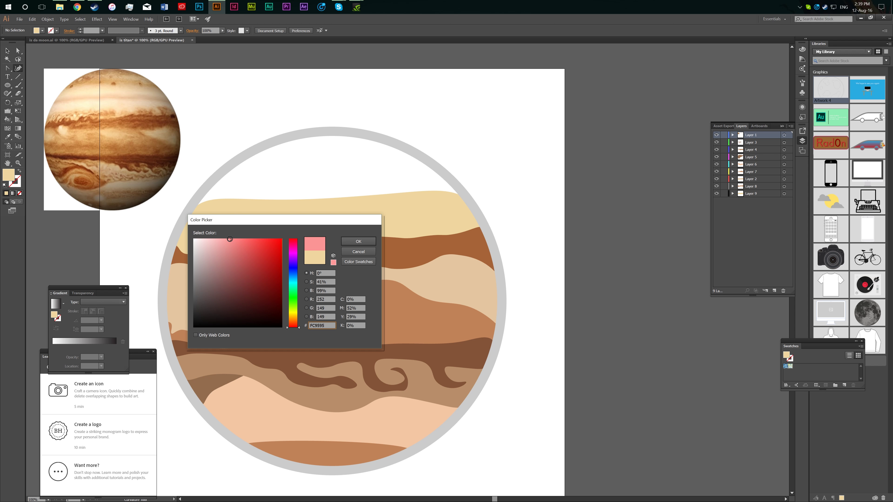
pyautogui.press('Return')
pyautogui.click(205, 189)
pyautogui.click(193, 208)
pyautogui.click(215, 215)
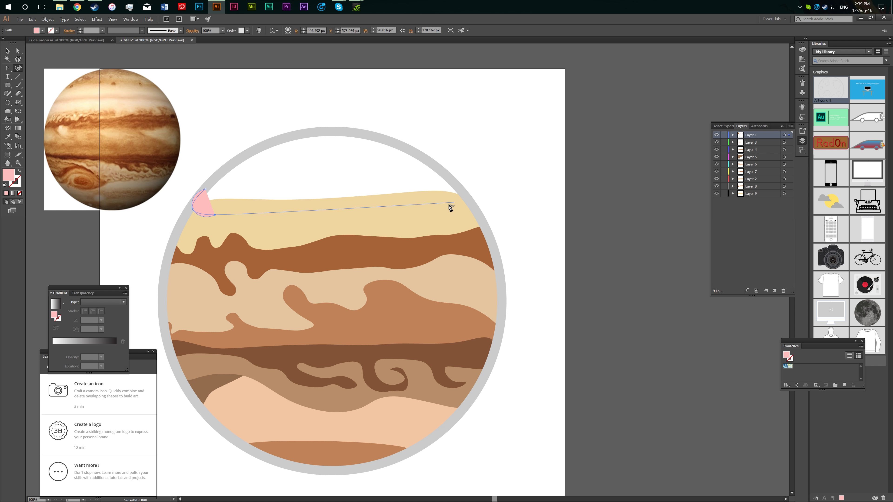
pyautogui.click(462, 203)
pyautogui.click(455, 182)
pyautogui.click(205, 189)
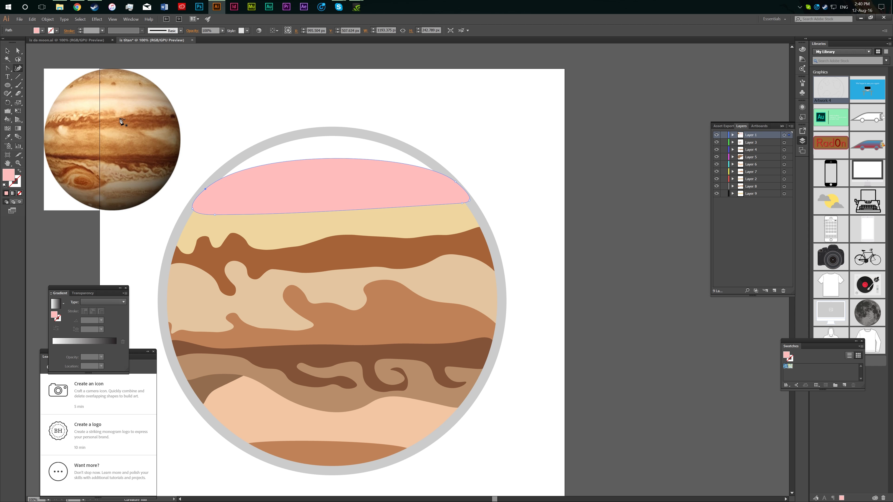
# - Paste the pink band onto a new bottom layer, positioning and widening it at the top
pyautogui.click(774, 291)
pyautogui.hotkey('ctrl', 'x')
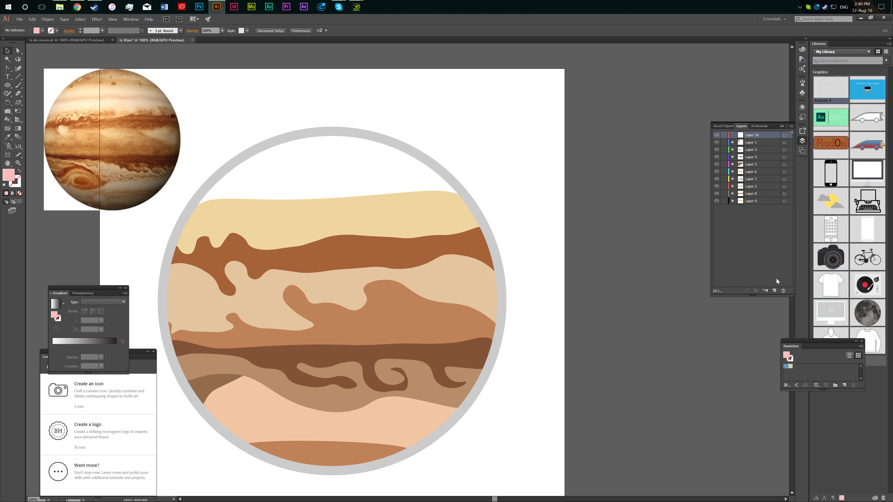
pyautogui.moveTo(752, 134); pyautogui.dragTo(752, 204)
pyautogui.hotkey('ctrl', 'v')
pyautogui.moveTo(323, 217)
pyautogui.mouseDown()
pyautogui.moveTo(325, 210)
pyautogui.moveTo(468, 227)
pyautogui.mouseUp()
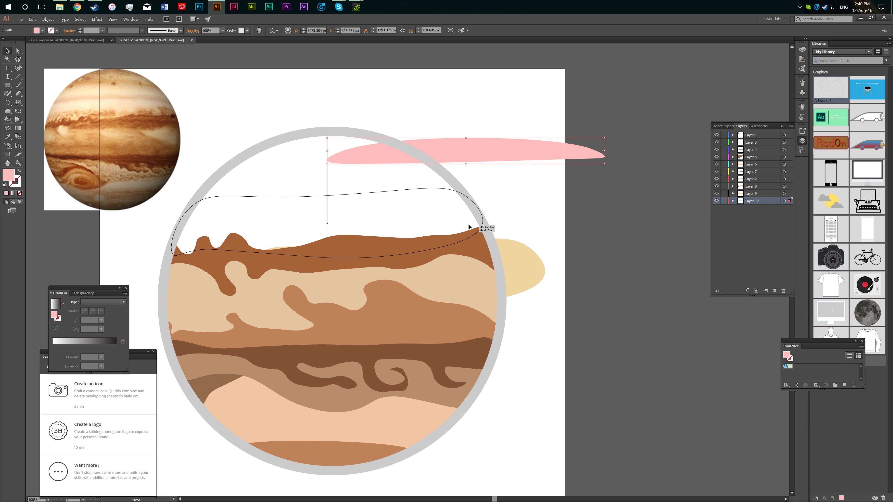
pyautogui.moveTo(469, 227)
pyautogui.mouseDown()
pyautogui.moveTo(378, 194)
pyautogui.moveTo(321, 213)
pyautogui.mouseUp()
pyautogui.moveTo(462, 211); pyautogui.dragTo(482, 210)
pyautogui.moveTo(333, 198); pyautogui.dragTo(339, 194)
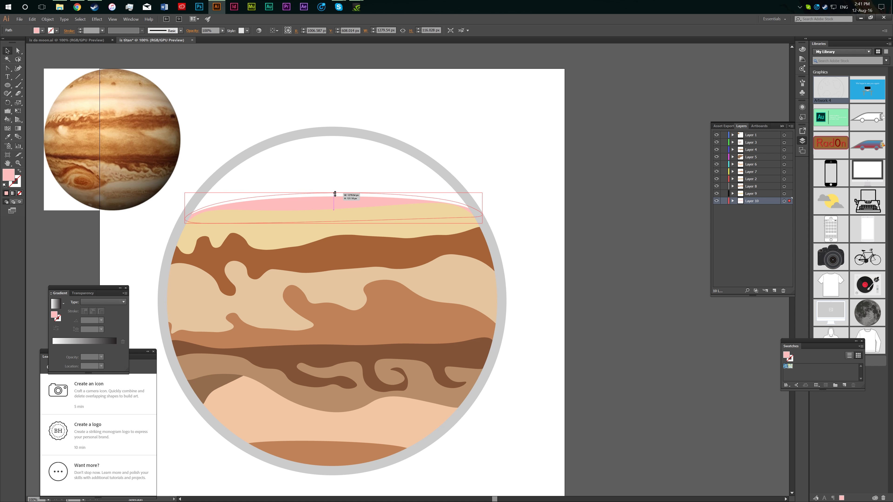
# - Tidy the pale yellow band's right end by adding and removing anchor points
pyautogui.click(405, 220)
pyautogui.click(7, 69)
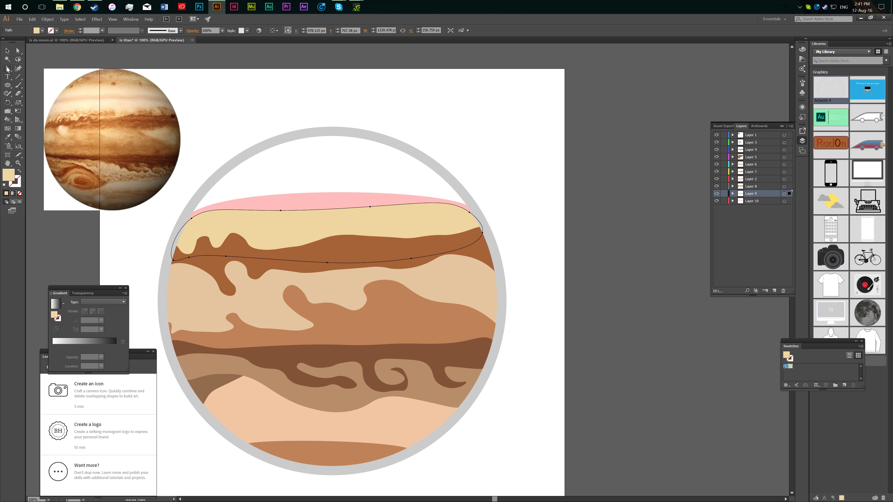
pyautogui.click(8, 69)
pyautogui.click(49, 76)
pyautogui.click(480, 222)
pyautogui.click(7, 69)
pyautogui.click(34, 85)
pyautogui.click(477, 218)
pyautogui.click(504, 271)
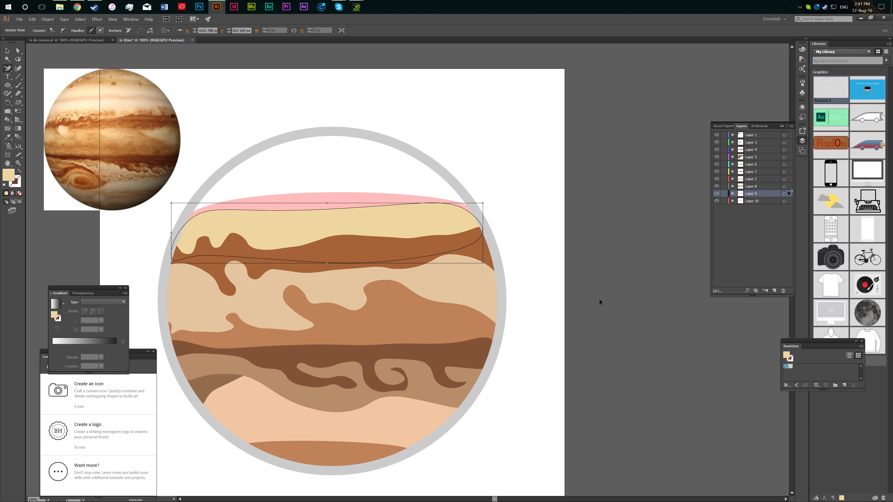
# - Make Layer 10 active, move Layer 11 below it, and start a cream band
pyautogui.click(750, 201)
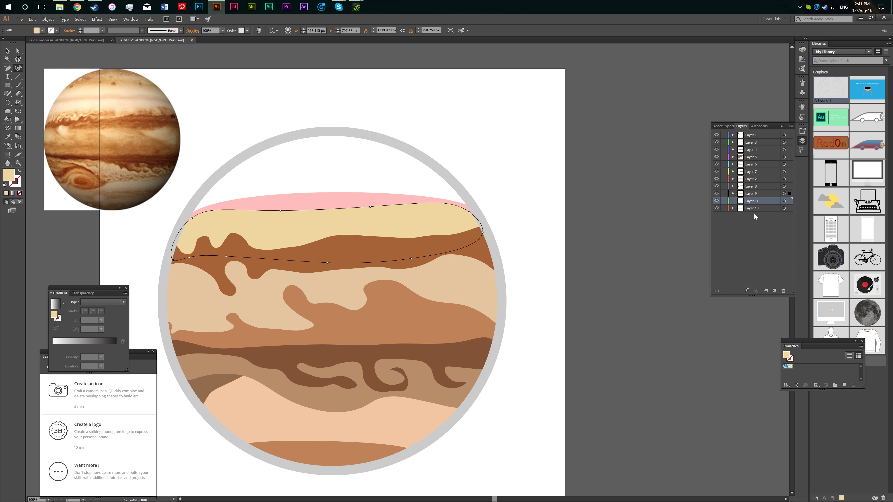
pyautogui.moveTo(755, 216); pyautogui.dragTo(752, 212)
pyautogui.click(637, 289)
pyautogui.click(207, 188)
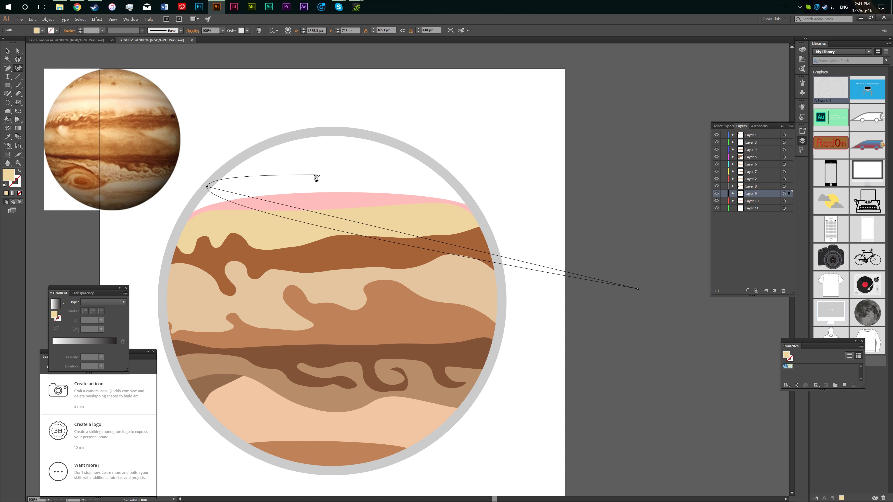
pyautogui.hotkey('ctrl', 'z')
pyautogui.hotkey('ctrl', 'z')
pyautogui.click(210, 182)
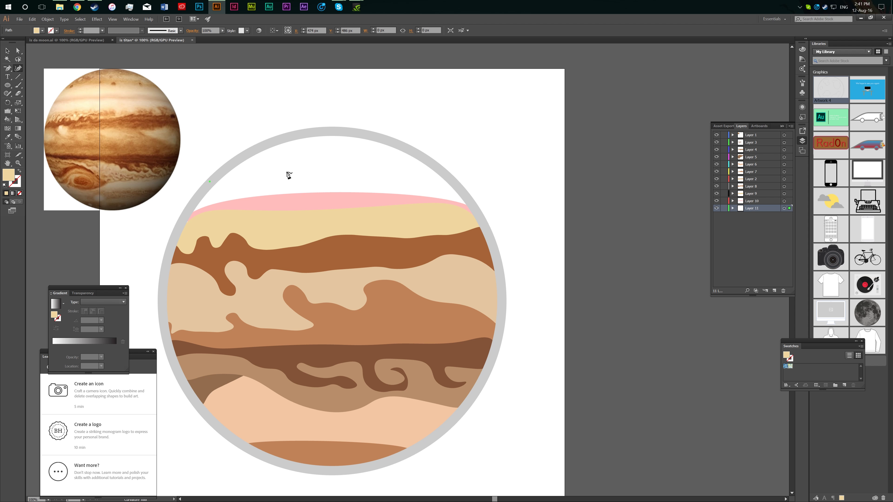
# - Finish the cream band, extending it down over the pink band
pyautogui.click(288, 172)
pyautogui.click(387, 172)
pyautogui.click(458, 185)
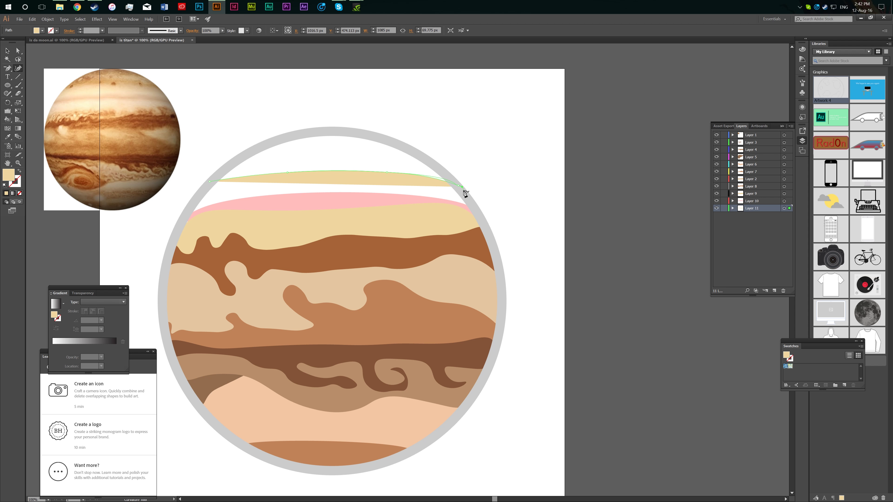
pyautogui.click(469, 203)
pyautogui.click(460, 222)
pyautogui.click(213, 230)
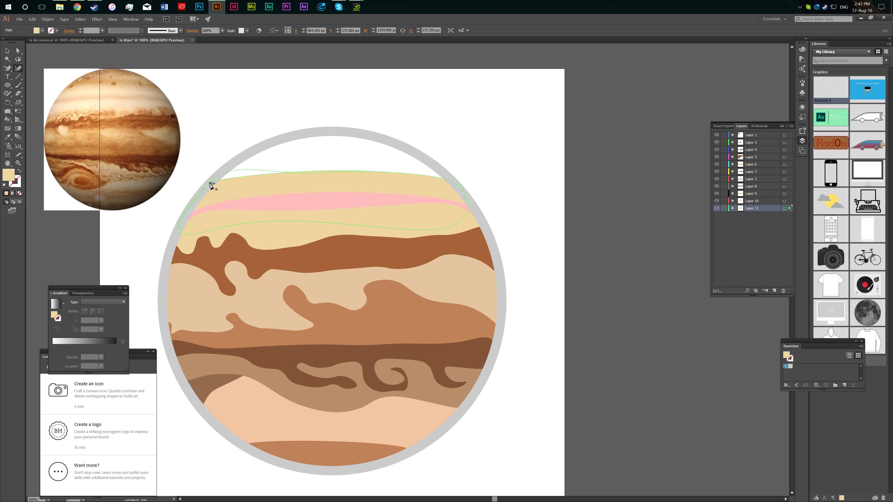
pyautogui.press('Escape')
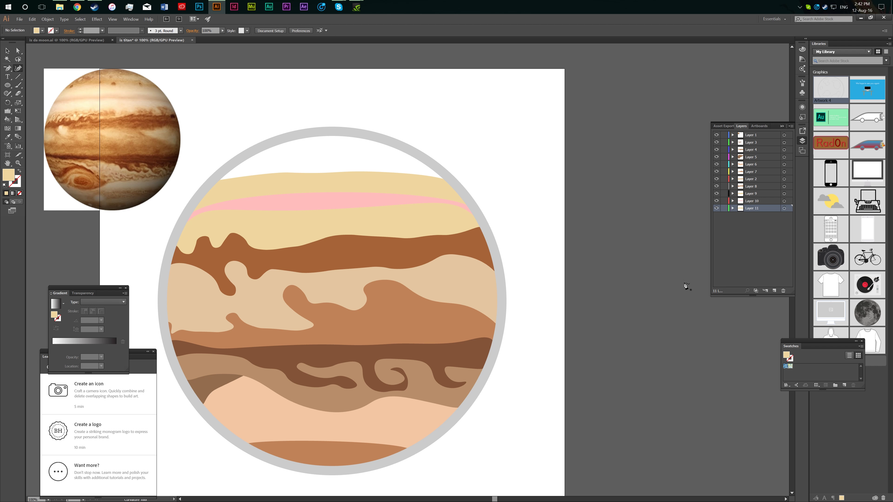
# - Move Layer 12 to the bottom and pick a muted orange-brown fill
pyautogui.moveTo(755, 208); pyautogui.dragTo(755, 218)
pyautogui.doubleClick(19, 181)
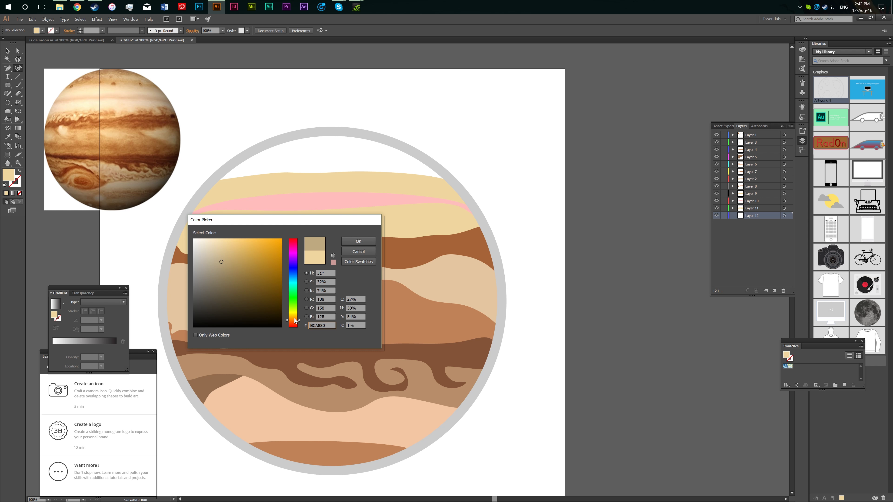
pyautogui.moveTo(295, 320); pyautogui.dragTo(295, 323)
pyautogui.click(361, 241)
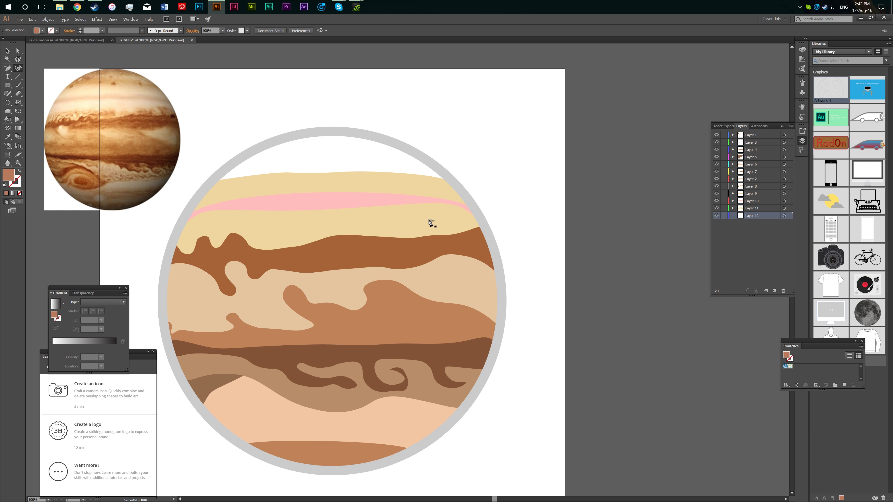
# - Draw the brown cap around the planet's top, then select the pink band
pyautogui.click(210, 188)
pyautogui.click(455, 185)
pyautogui.click(425, 159)
pyautogui.click(368, 135)
pyautogui.click(331, 131)
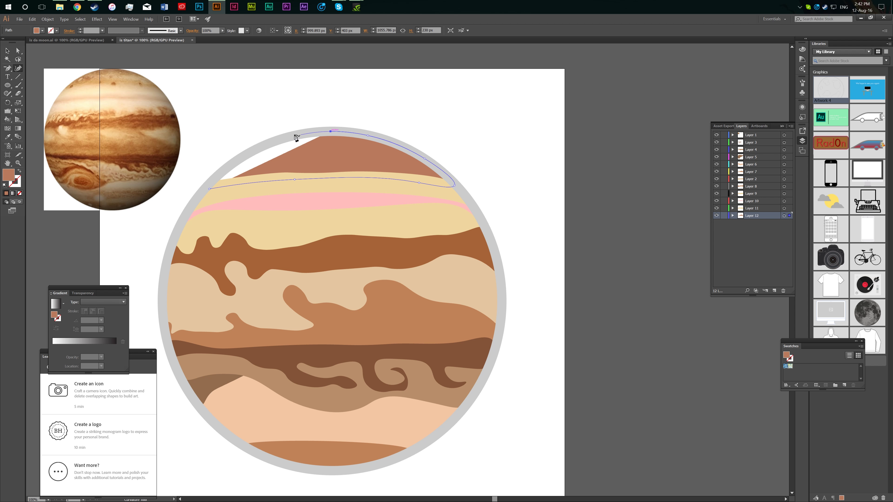
pyautogui.click(288, 136)
pyautogui.click(244, 155)
pyautogui.press('v')
pyautogui.click(533, 144)
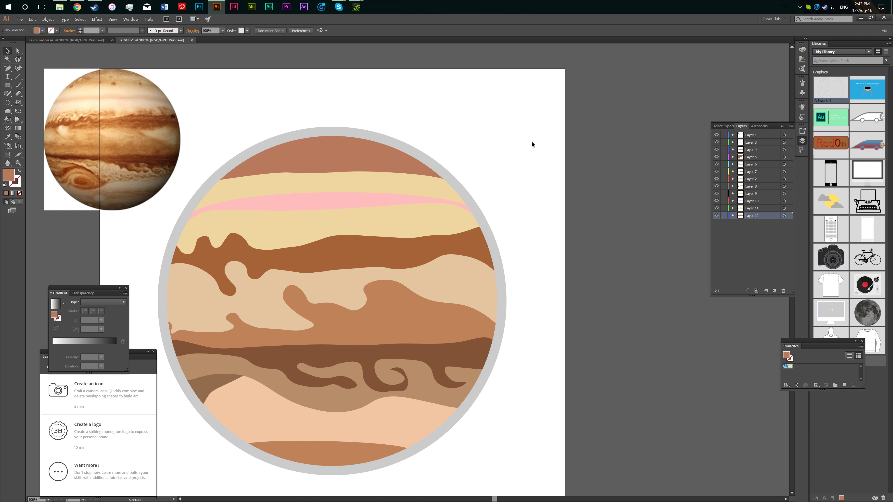
pyautogui.click(334, 221)
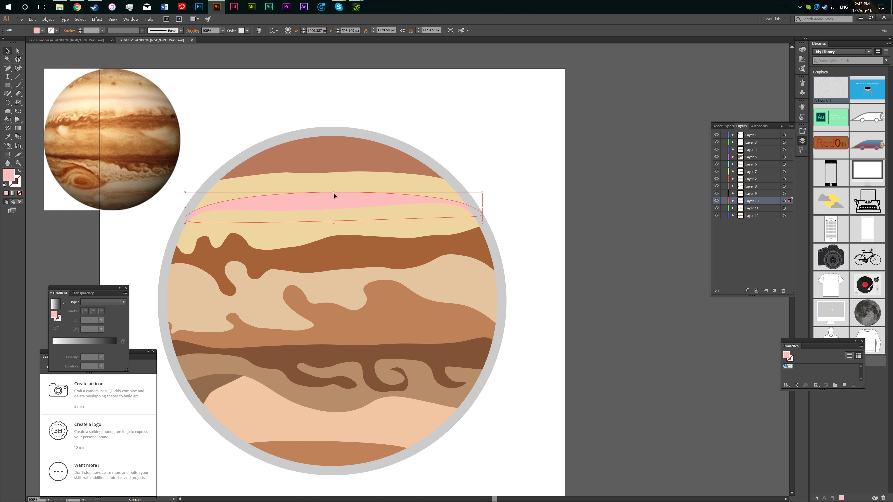
# - Squash and shift the pink band into a thin streak across the cream band near the top
pyautogui.moveTo(334, 194); pyautogui.dragTo(333, 200)
pyautogui.moveTo(457, 202)
pyautogui.mouseDown()
pyautogui.moveTo(468, 211)
pyautogui.moveTo(484, 201)
pyautogui.moveTo(486, 213)
pyautogui.moveTo(477, 212)
pyautogui.mouseUp()
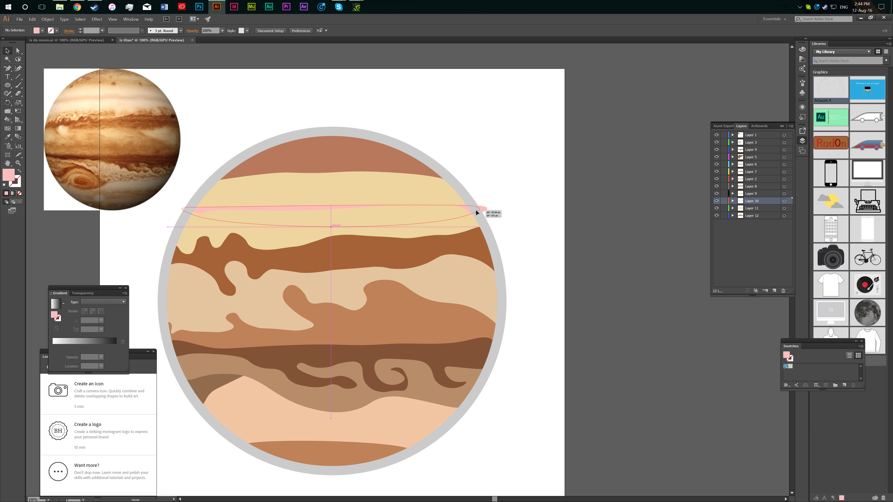
pyautogui.click(442, 213)
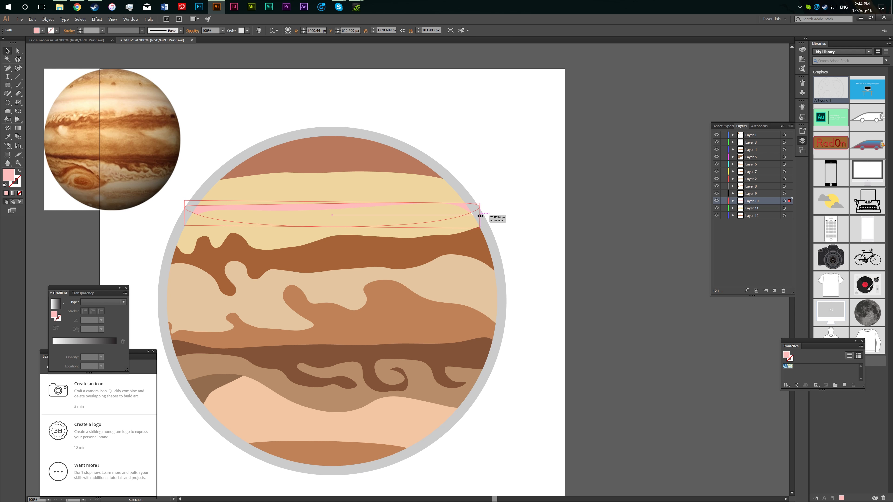
pyautogui.moveTo(480, 216); pyautogui.dragTo(488, 215)
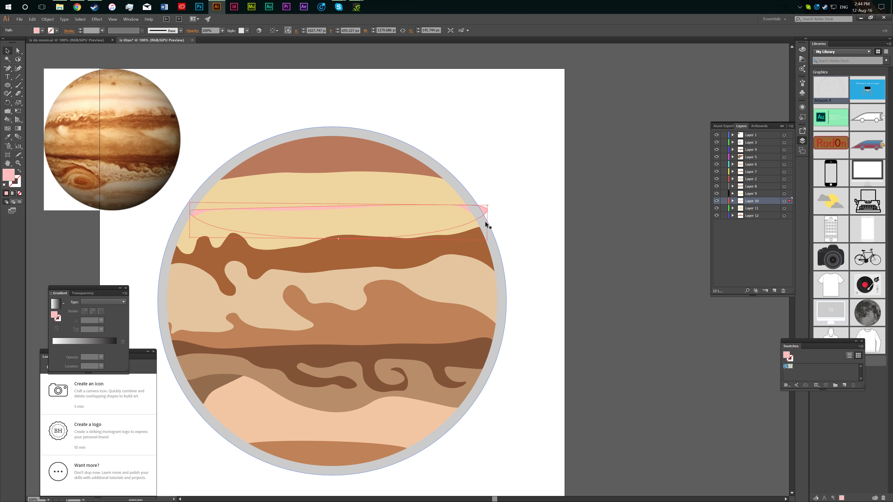
pyautogui.click(528, 257)
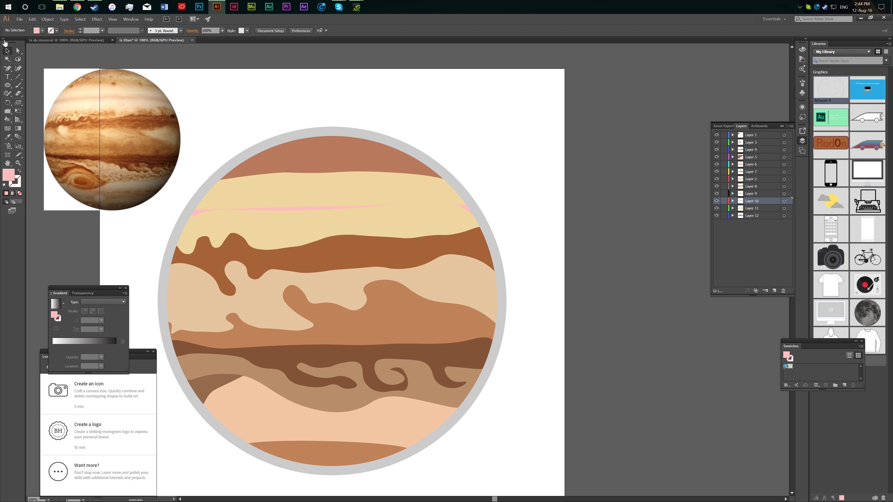
# - Clear the selection and zoom out to view the whole planet
pyautogui.click(327, 436)
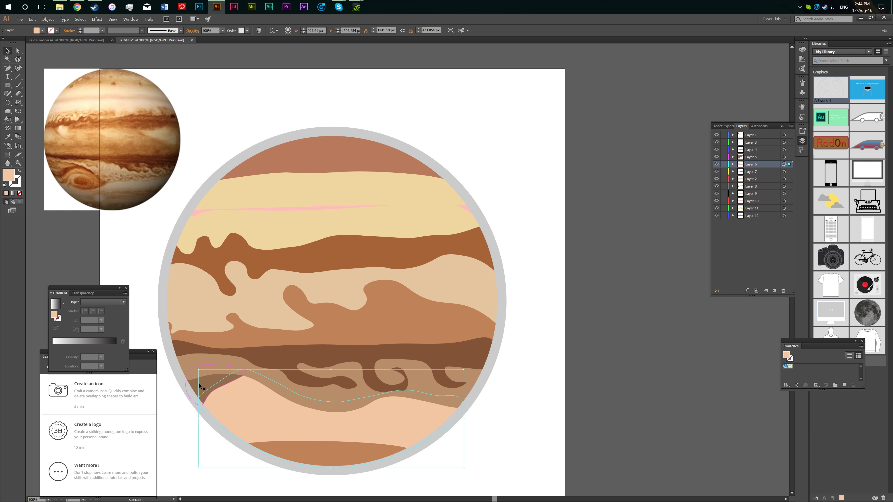
pyautogui.click(784, 164)
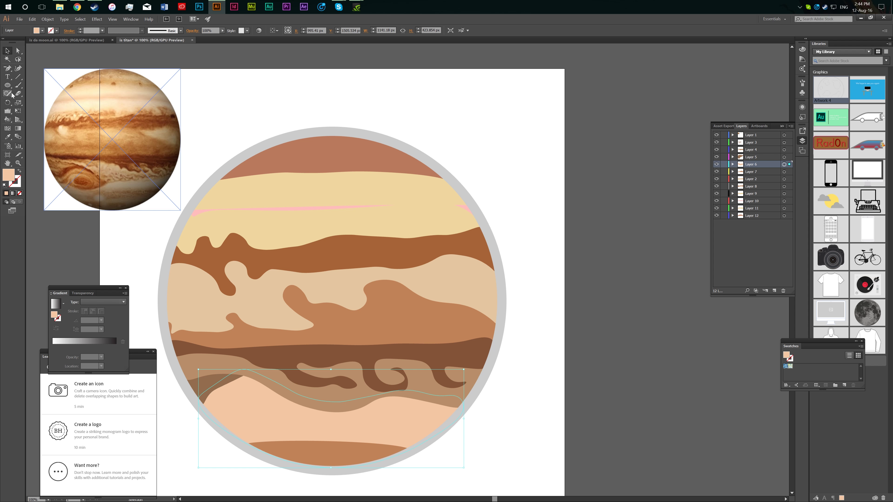
pyautogui.hotkey('ctrl', 'shift', 'a')
pyautogui.hscroll(-10, 335, 406)
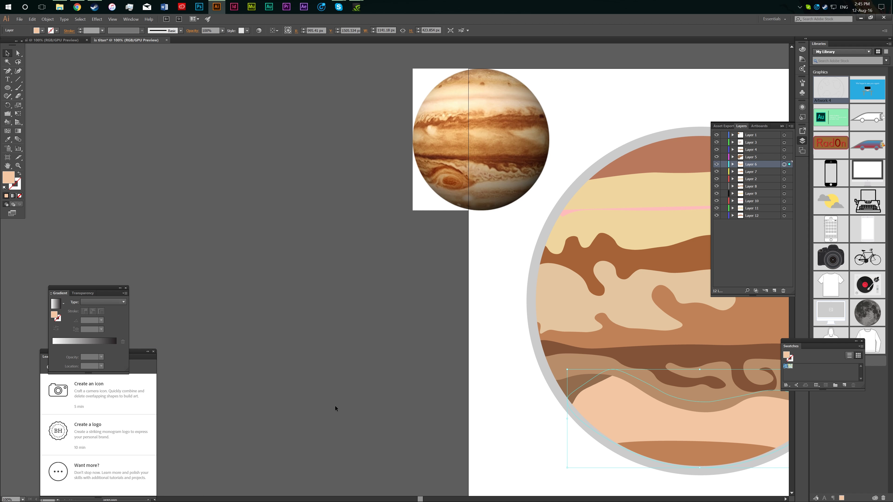
pyautogui.scroll(-2, 387, 458)
pyautogui.hotkey('ctrl', 'z')
pyautogui.hotkey('ctrl', 'z')
pyautogui.hotkey('ctrl', '-')
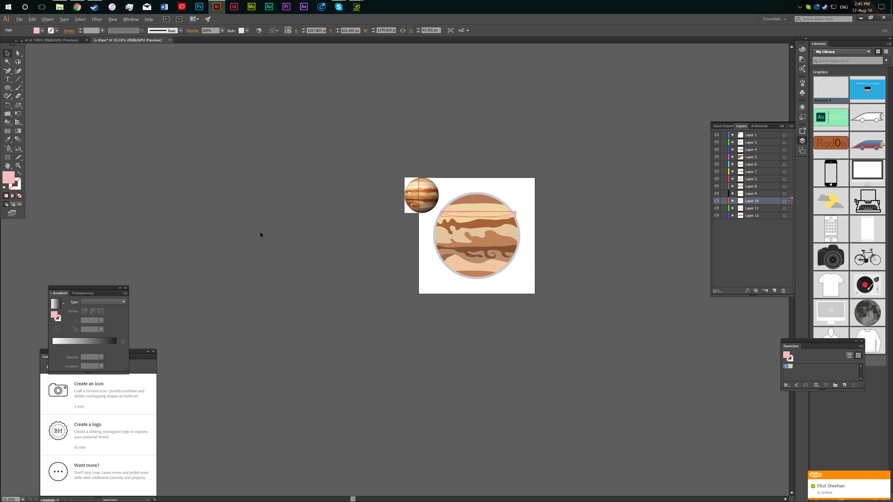
pyautogui.click(559, 245)
pyautogui.scroll(2, 381, 264)
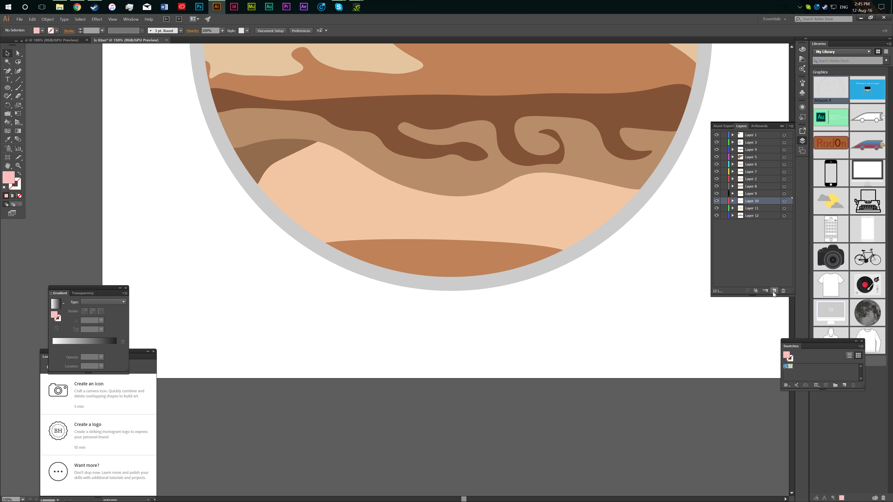
# - Add Layer 13 and start a curved path along the pale band at the planet's lower left
pyautogui.click(774, 291)
pyautogui.scroll(1, 394, 166)
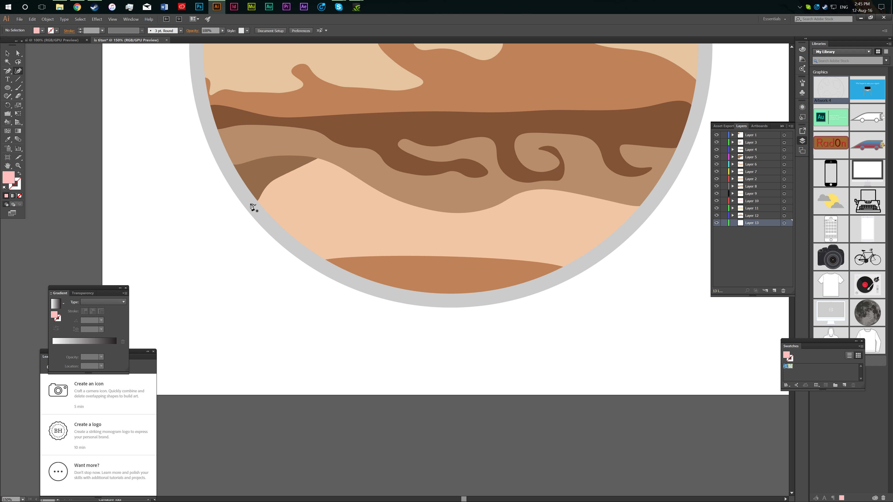
pyautogui.scroll(-1, 252, 207)
pyautogui.scroll(2, 252, 206)
pyautogui.click(249, 371)
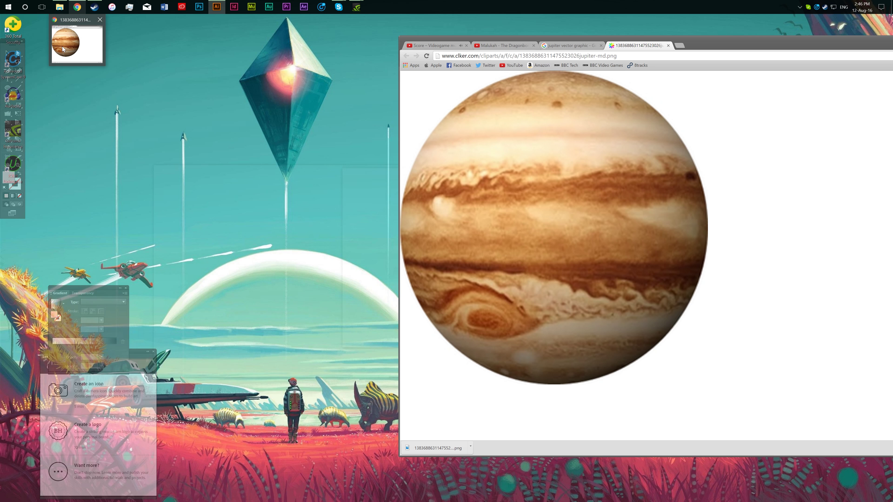
pyautogui.click(77, 39)
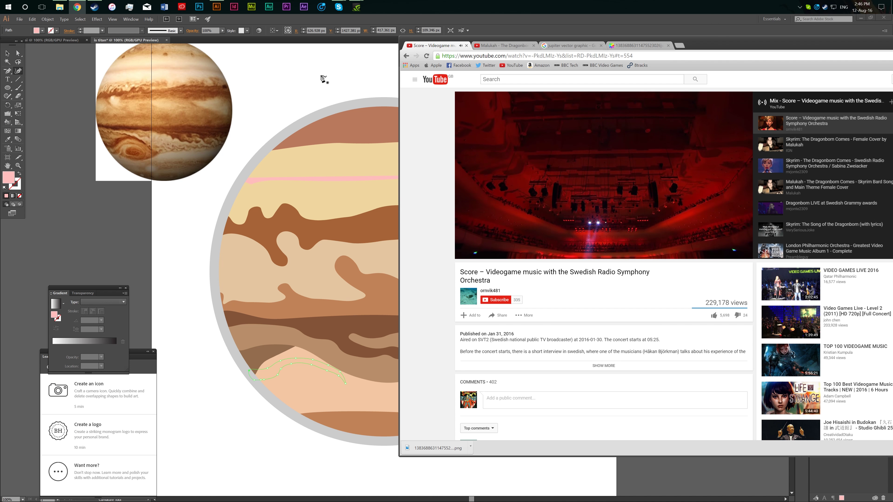
pyautogui.click(285, 66)
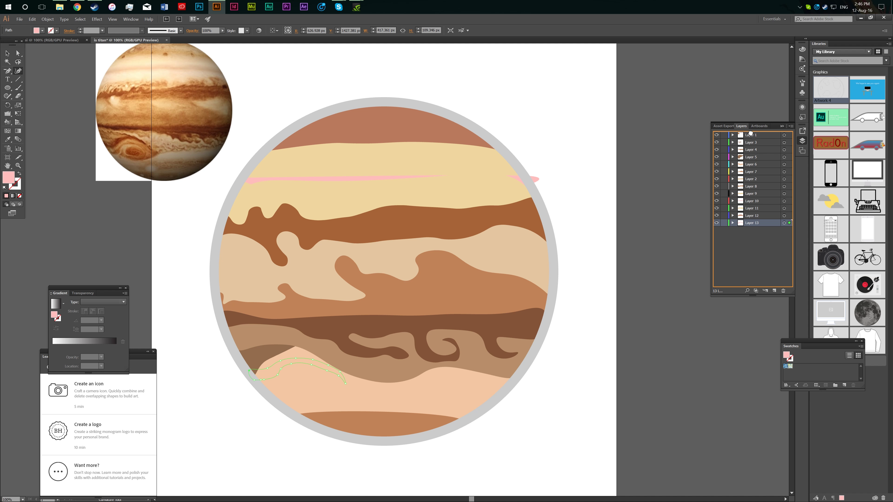
# - Move Layer 13 to the top, set the fill to #7F4F33 and draw a brown curve
pyautogui.moveTo(751, 133); pyautogui.dragTo(751, 134)
pyautogui.doubleClick(11, 181)
pyautogui.write('7F4F33')
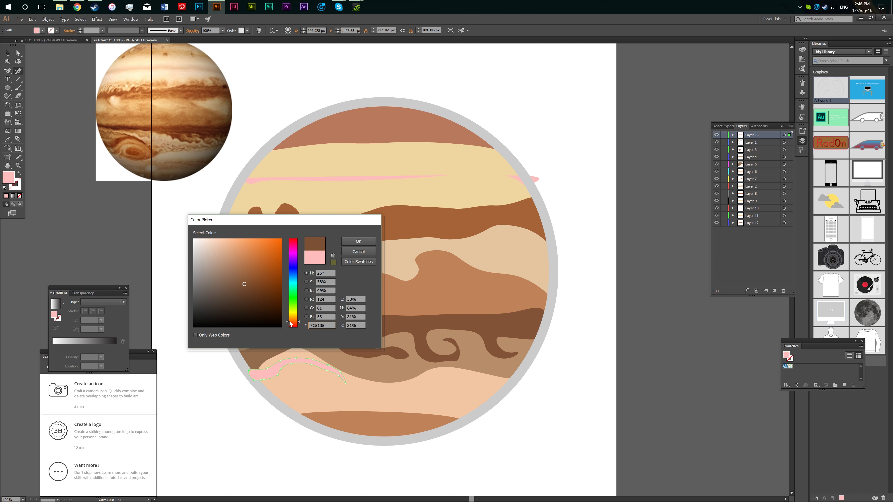
pyautogui.press('Return')
pyautogui.click(350, 490)
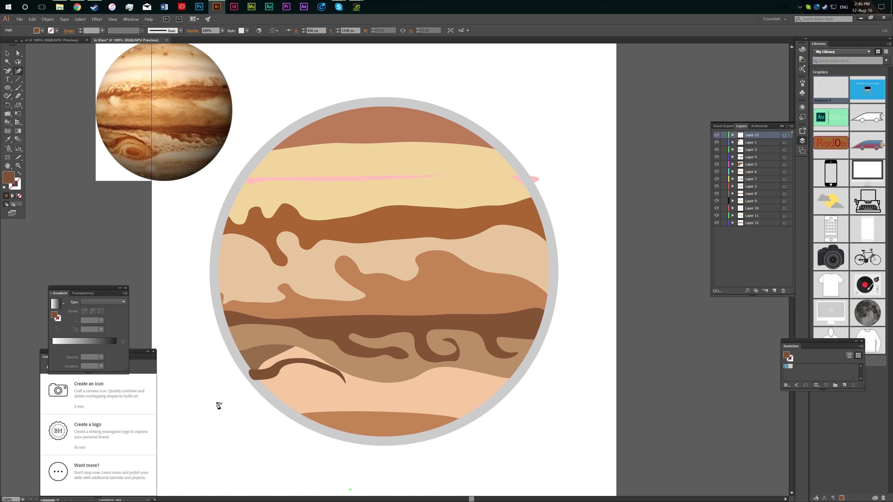
pyautogui.press('Escape')
# - Trace a second curve along the band, lighten the brown fill and send it below Layer 1
pyautogui.click(285, 373)
pyautogui.click(307, 369)
pyautogui.click(330, 377)
pyautogui.click(278, 387)
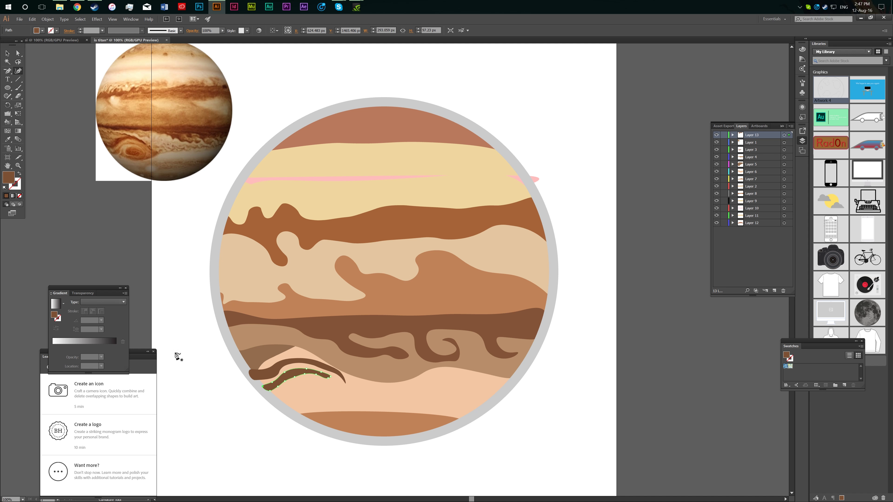
pyautogui.doubleClick(9, 177)
pyautogui.click(248, 260)
pyautogui.click(360, 242)
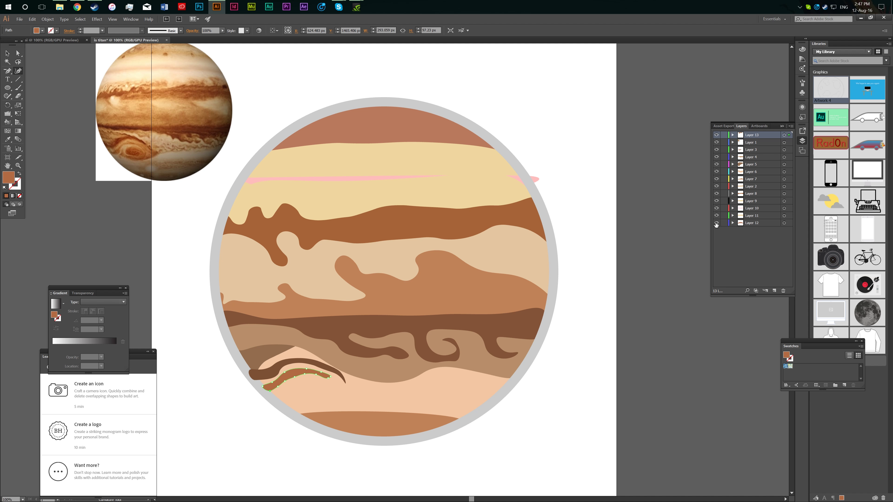
pyautogui.hotkey('ctrl', '[')
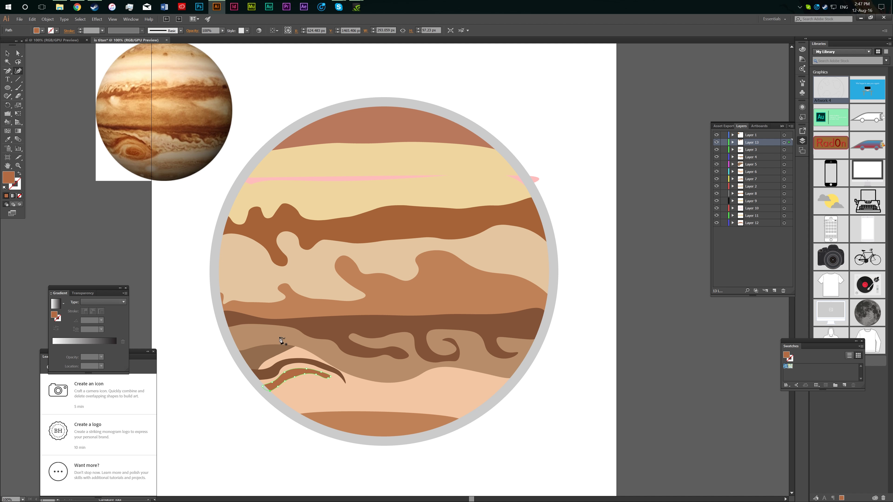
# - Draw a storm blob around the lower-left band, then undo the misdrawn shape
pyautogui.keyDown('ctrl'); pyautogui.click(180, 469); pyautogui.keyUp('ctrl')
pyautogui.click(308, 394)
pyautogui.click(297, 391)
pyautogui.click(332, 390)
pyautogui.click(322, 399)
pyautogui.click(309, 405)
pyautogui.click(275, 397)
pyautogui.click(273, 388)
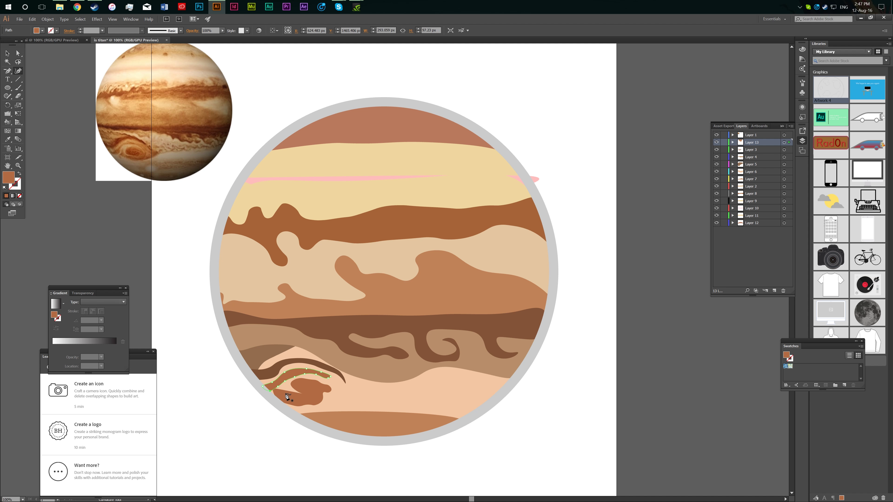
pyautogui.hotkey('ctrl', 'z')
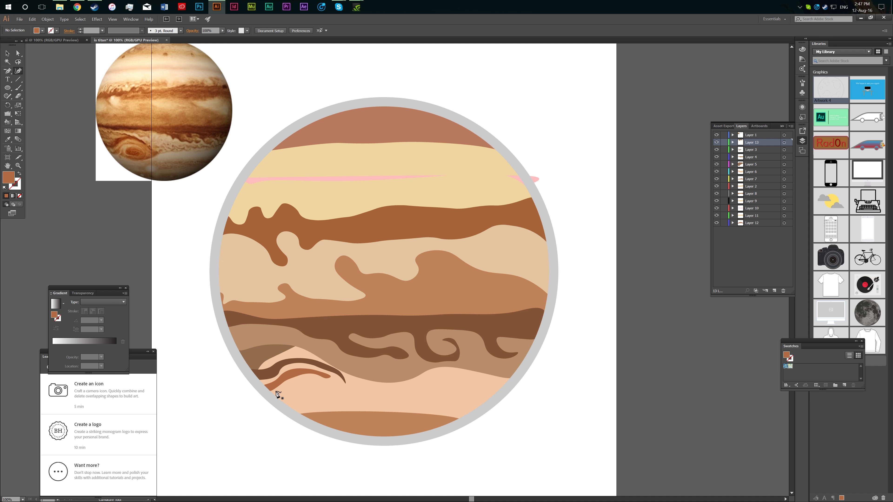
# - Draw the closed spiral storm shape, then nudge it up-left and stretch it taller
pyautogui.click(277, 392)
pyautogui.click(309, 404)
pyautogui.click(327, 390)
pyautogui.click(308, 378)
pyautogui.click(308, 394)
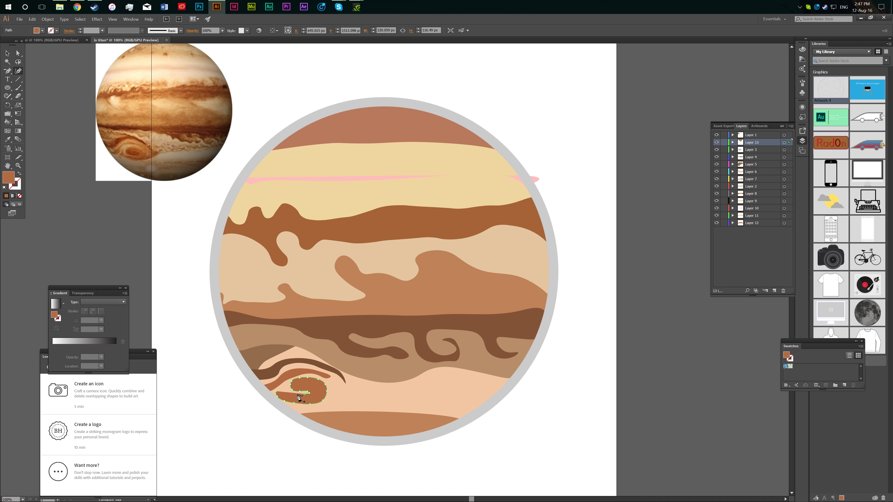
pyautogui.click(5, 57)
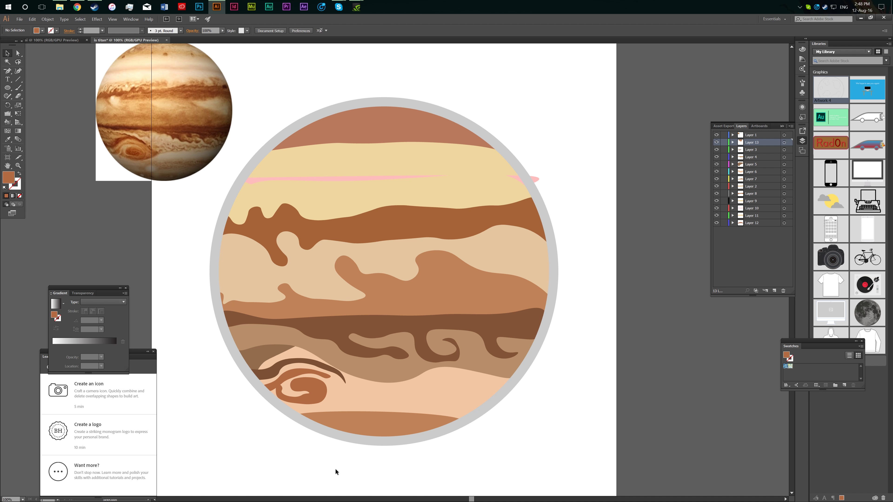
pyautogui.moveTo(318, 398); pyautogui.dragTo(300, 408)
pyautogui.moveTo(318, 394); pyautogui.dragTo(318, 395)
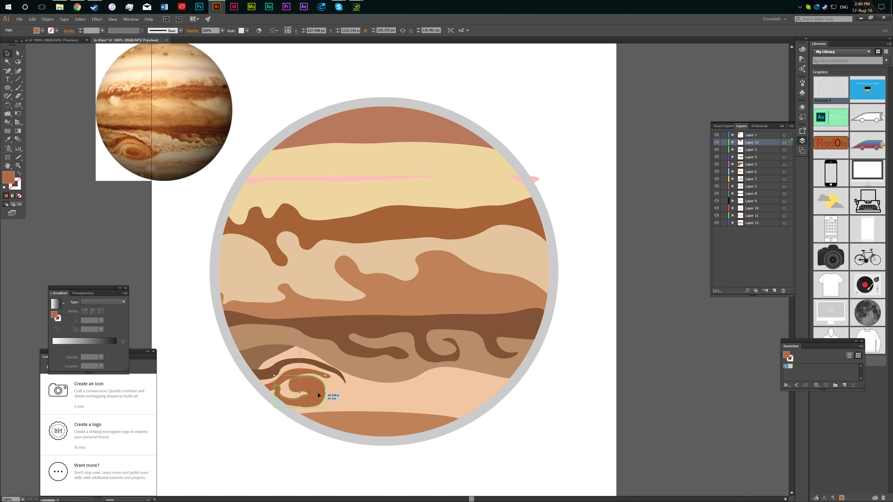
# - Delete the reference Jupiter photo from the artboard
pyautogui.click(7, 70)
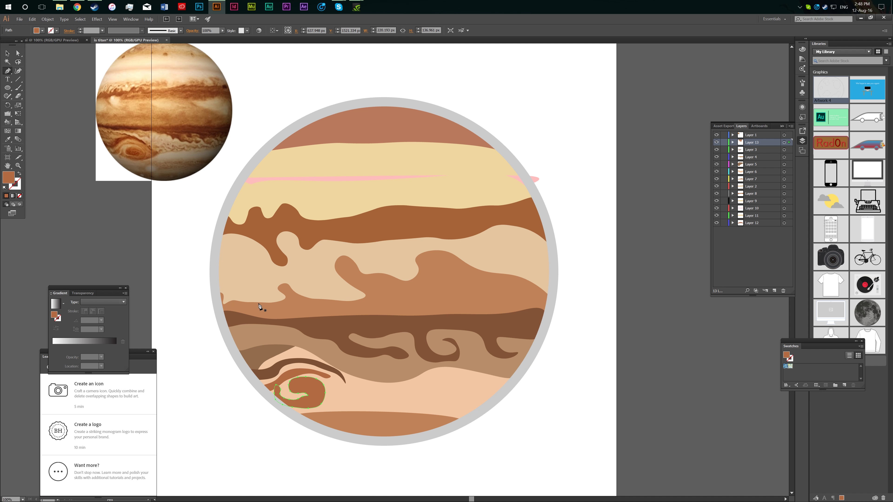
pyautogui.press('v')
pyautogui.click(183, 90)
pyautogui.press('Delete')
# - Rotate the pink stripe level and move it up about 28 px
pyautogui.hotkey('ctrl', '-')
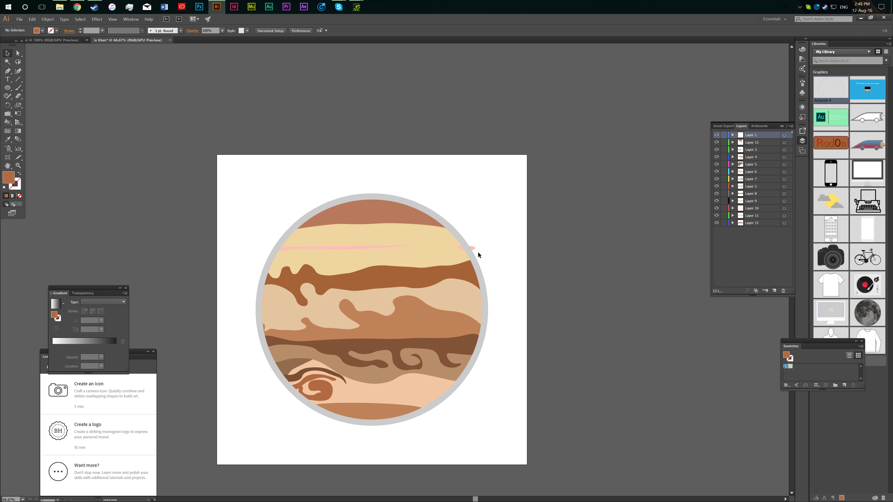
pyautogui.click(471, 250)
pyautogui.click(604, 249)
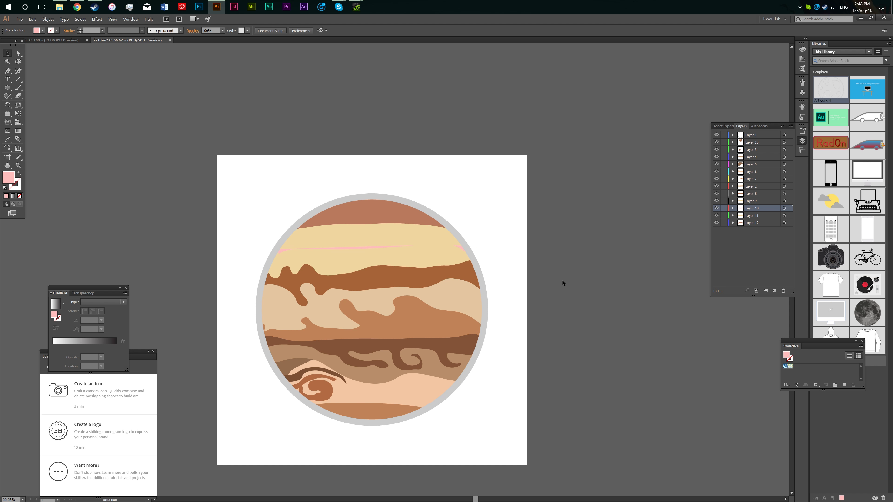
pyautogui.click(361, 246)
pyautogui.moveTo(470, 254); pyautogui.dragTo(471, 248)
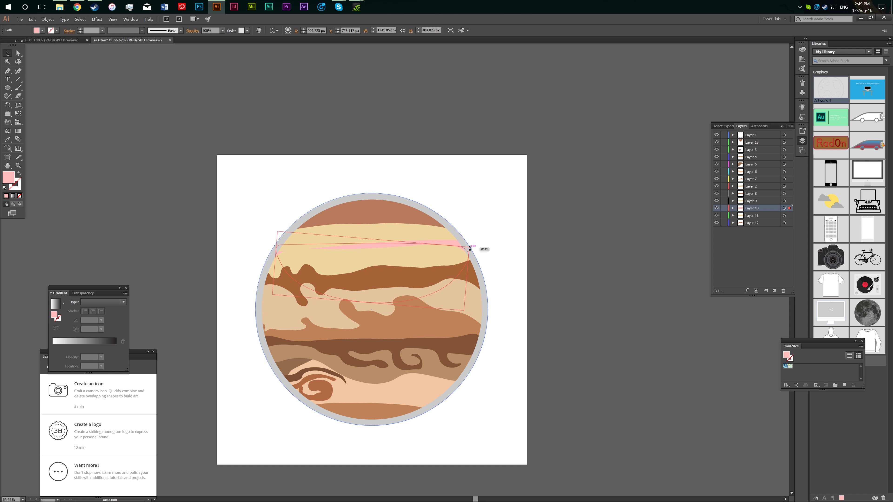
pyautogui.moveTo(364, 249); pyautogui.dragTo(362, 239)
# - Set the planet's outer ring stroke to orange
pyautogui.click(545, 274)
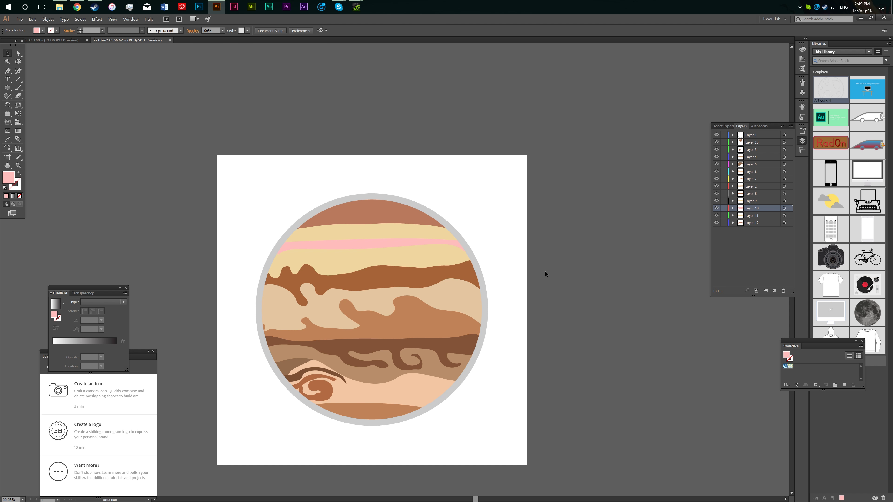
pyautogui.click(297, 225)
pyautogui.click(54, 31)
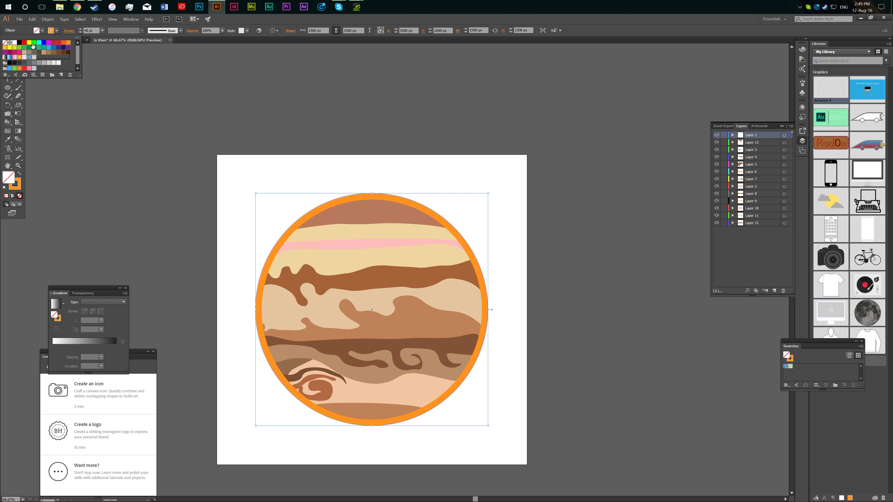
# - Change the ring outline stroke to brown
pyautogui.click(49, 42)
pyautogui.click(63, 44)
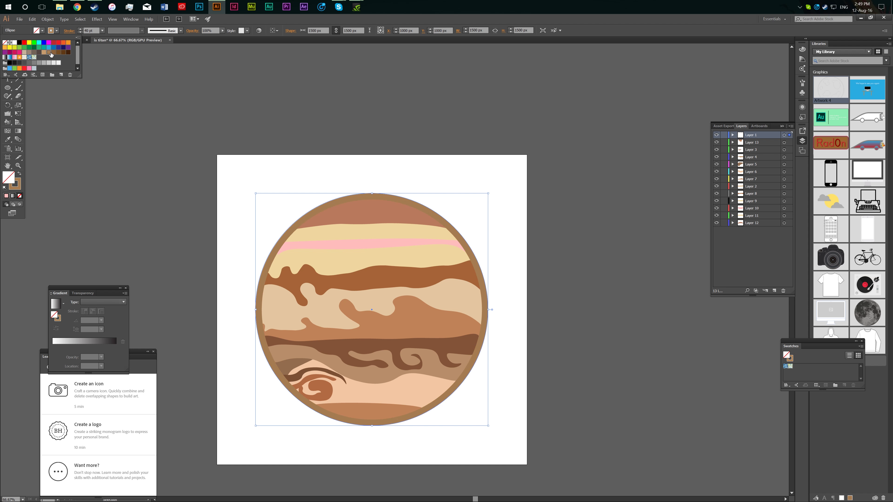
pyautogui.click(556, 114)
# - Save the file as omg it jupiter.ai and add the planet artwork to the library
pyautogui.hotkey('ctrl', 'shift', 's')
pyautogui.write('omg it jupiter')
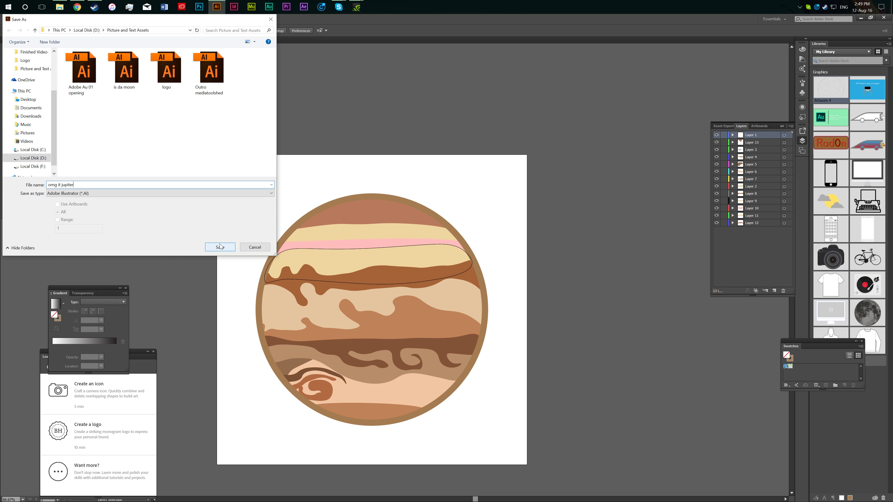
pyautogui.click(220, 247)
pyautogui.press('Return')
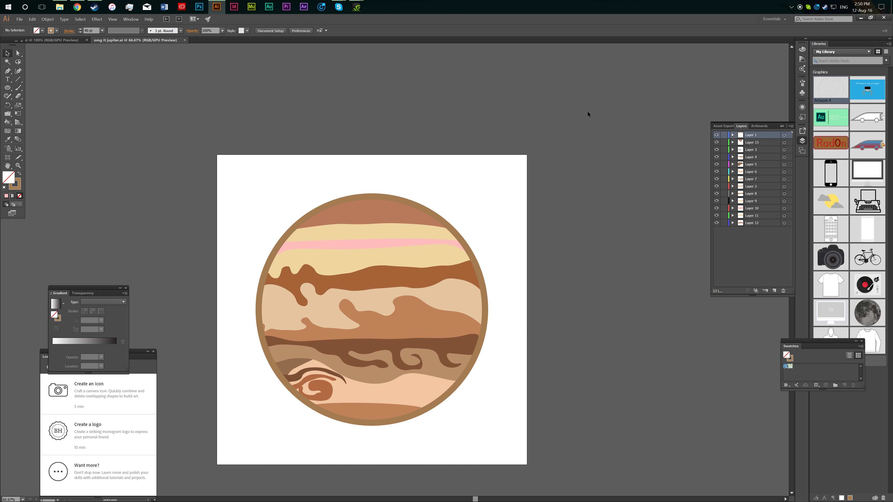
pyautogui.moveTo(477, 383); pyautogui.dragTo(878, 401)
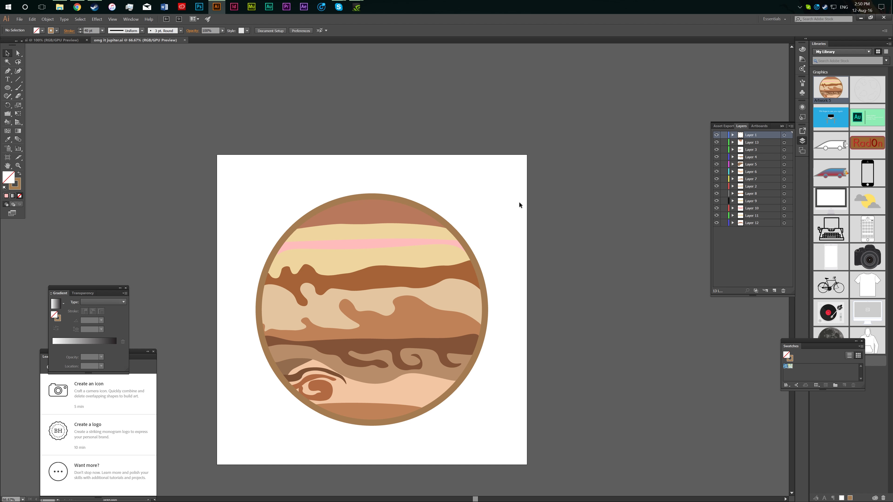
# - Export the planet as a PNG with the default options
pyautogui.click(19, 19)
pyautogui.moveTo(42, 140)
pyautogui.click(161, 140)
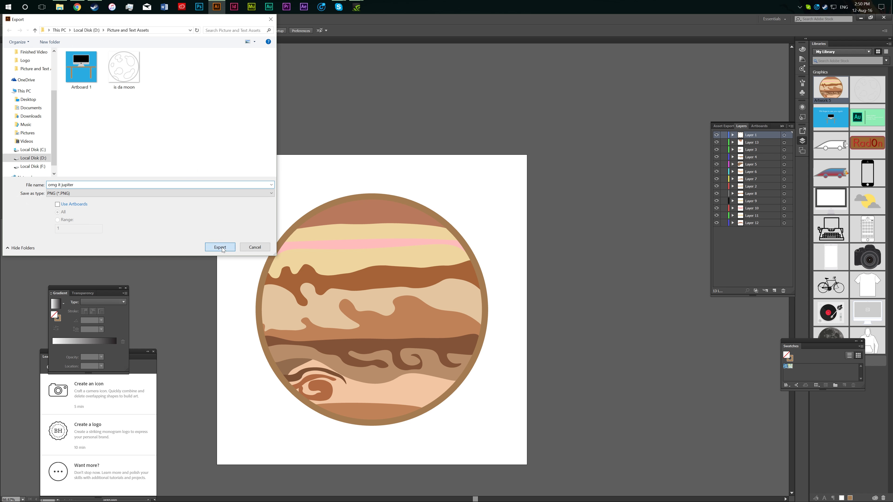
pyautogui.click(221, 247)
pyautogui.click(460, 383)
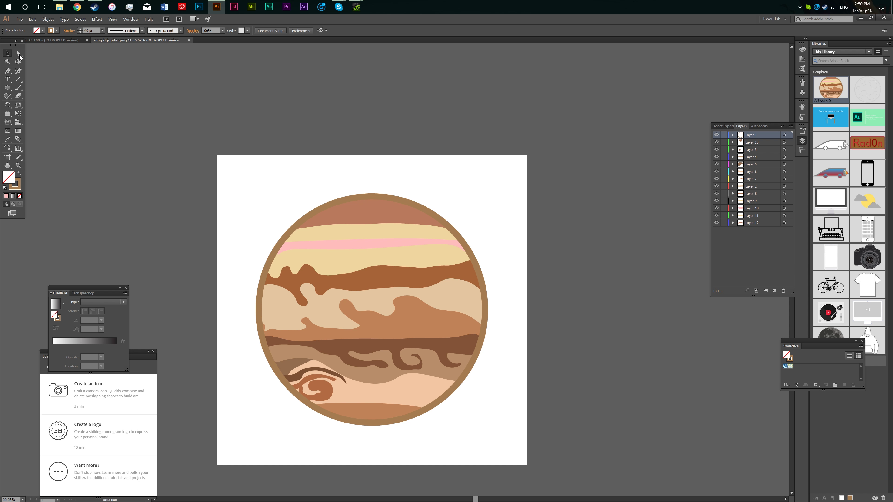
pyautogui.click(19, 54)
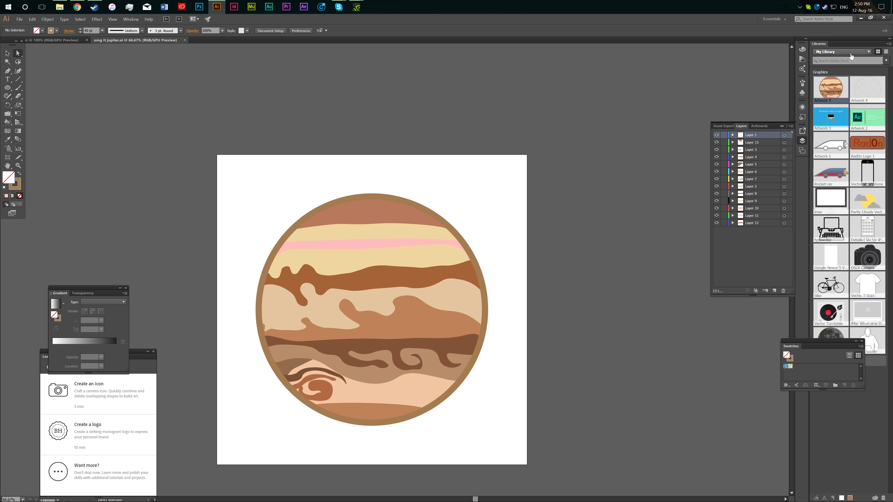